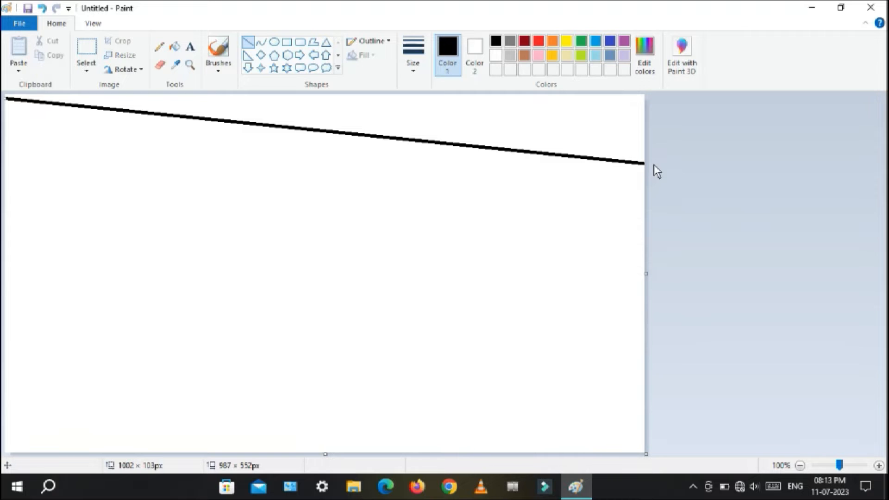
Fill the area above the diagonal line with black.
left_click(176, 51)
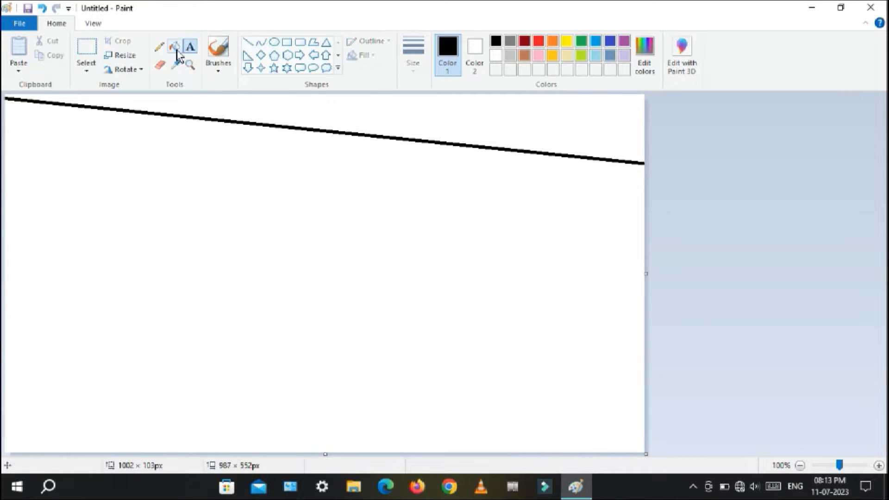
left_click(377, 107)
left_click(218, 50)
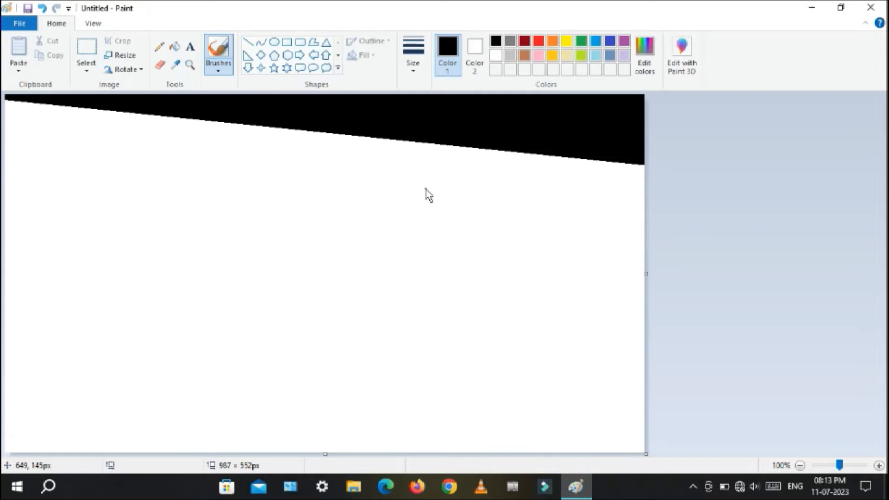
Set Color 1 to a near-black navy by darkening the basic dark blue with hue 140 and saturation 240.
left_click(642, 56)
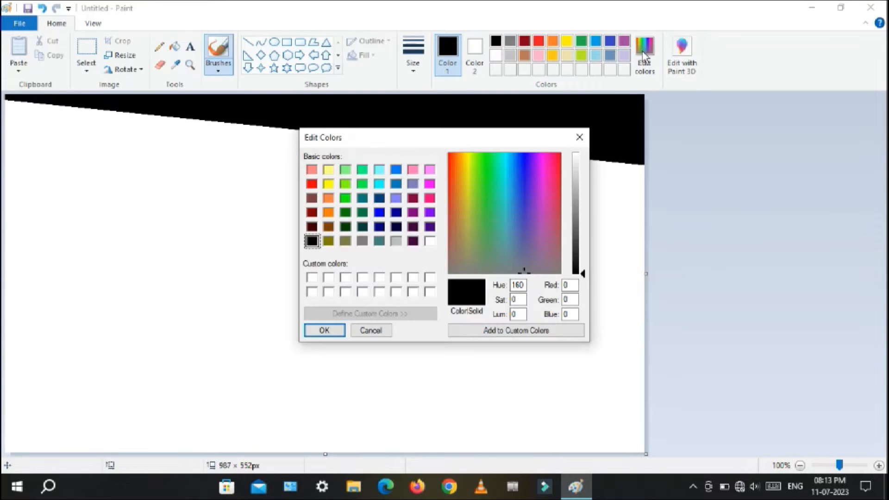
left_click(379, 198)
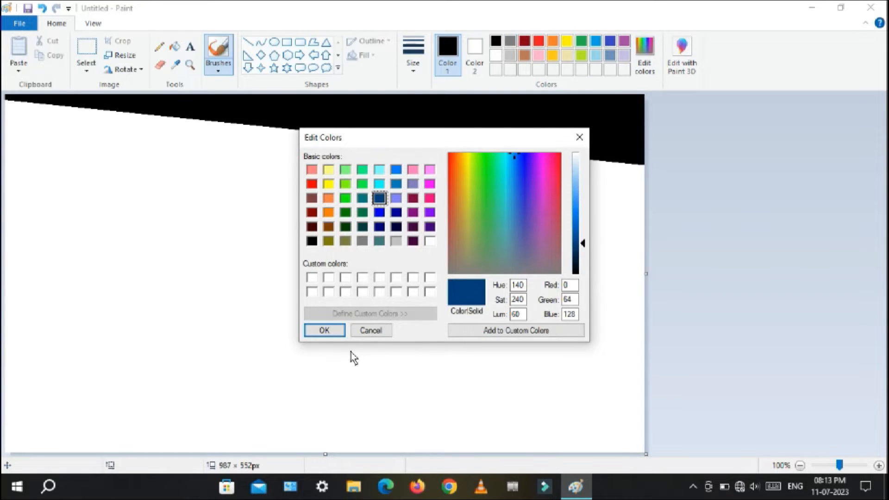
left_click_drag(583, 244, 585, 265)
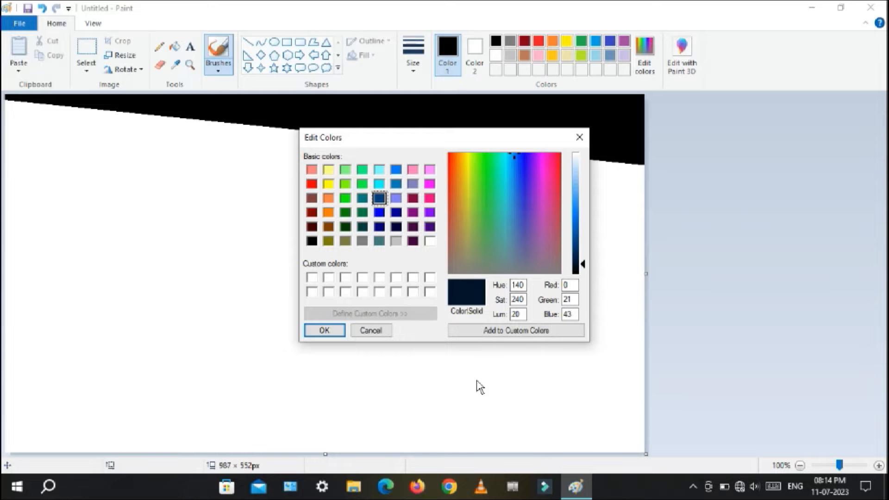
left_click_drag(582, 265, 583, 271)
left_click(335, 332)
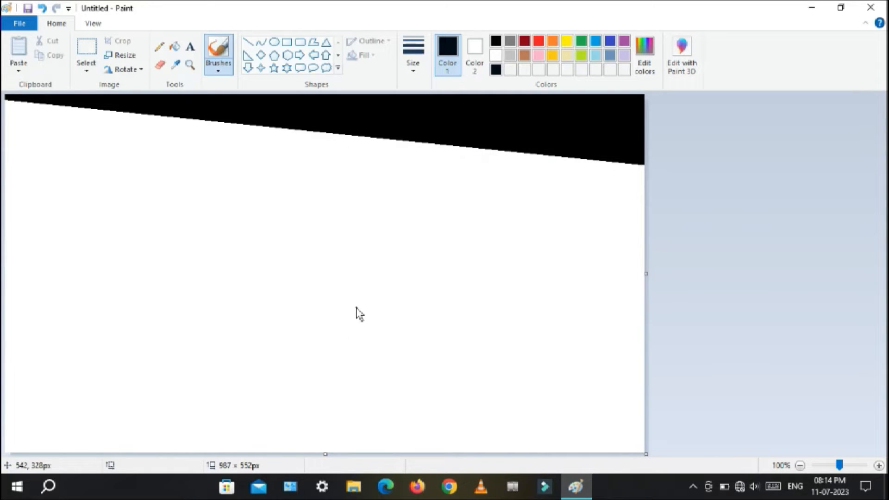
Draw a diagonal line about 1016 × 124 px across the canvas below the black area and fill the gap between them with the near-black navy.
left_click(247, 42)
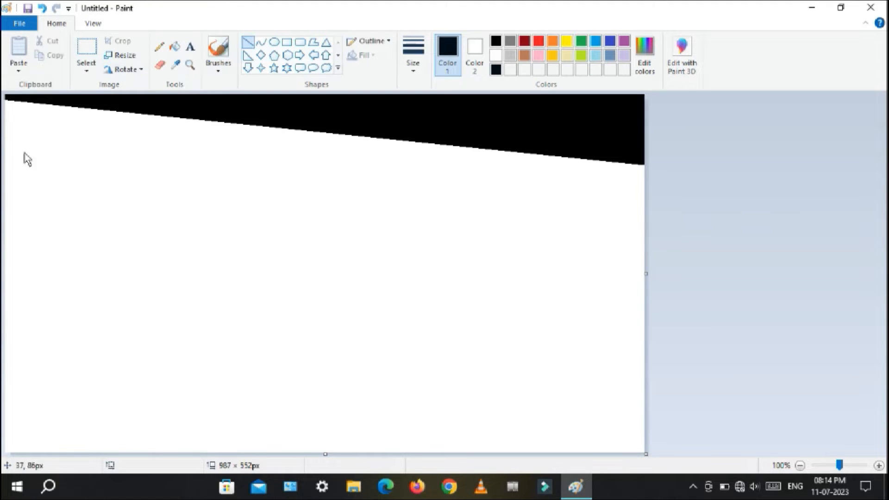
mouse_move(5, 142)
left_mouse_down()
mouse_move(625, 231)
mouse_move(663, 224)
left_mouse_up()
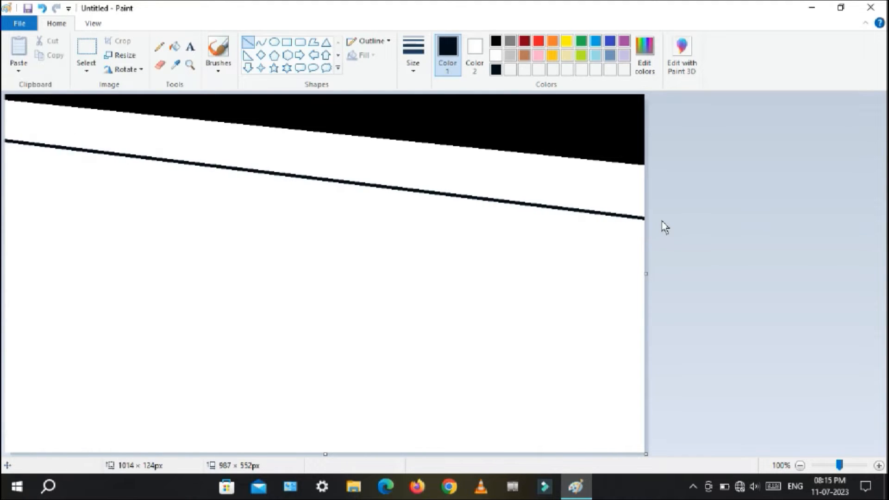
left_click(174, 46)
left_click(232, 150)
left_click(218, 49)
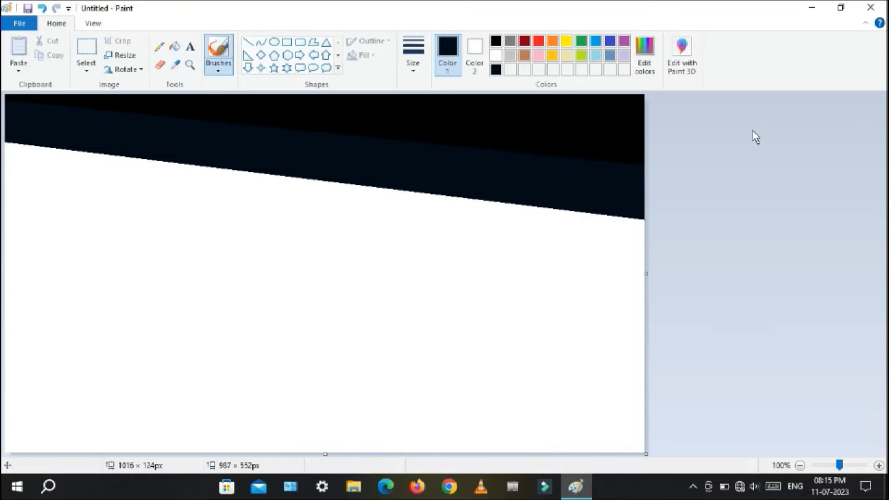
Add a slightly lighter navy band beneath the near-black one, bounded by a diagonal line about 1002 × 119 px and filled solid.
left_click(644, 54)
left_click_drag(584, 268, 584, 263)
left_click(341, 335)
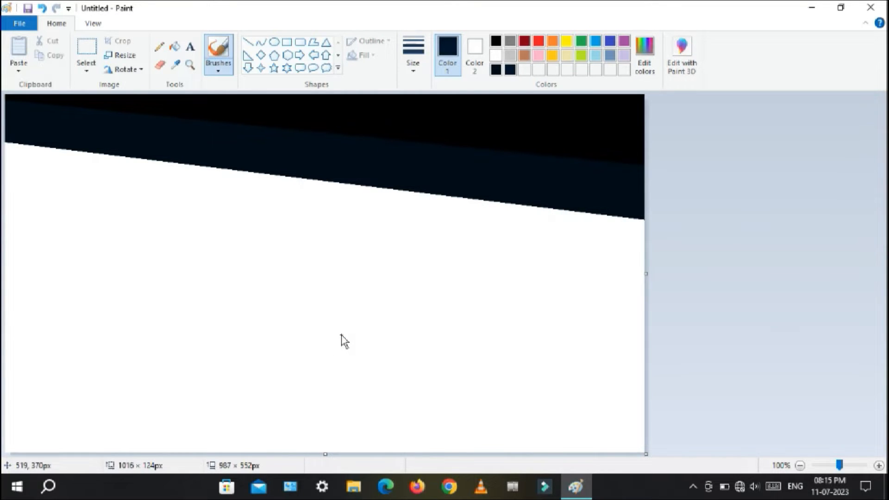
left_click(248, 42)
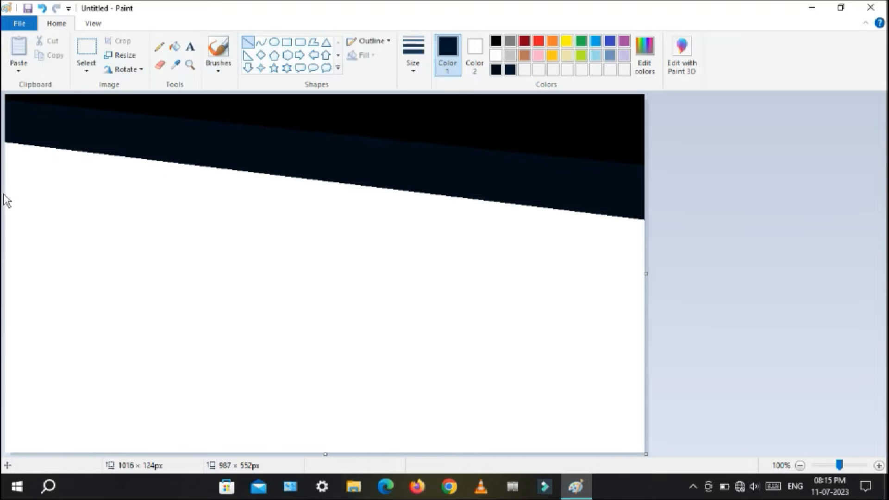
mouse_move(5, 191)
left_mouse_down()
mouse_move(409, 262)
mouse_move(639, 286)
mouse_move(654, 269)
left_mouse_up()
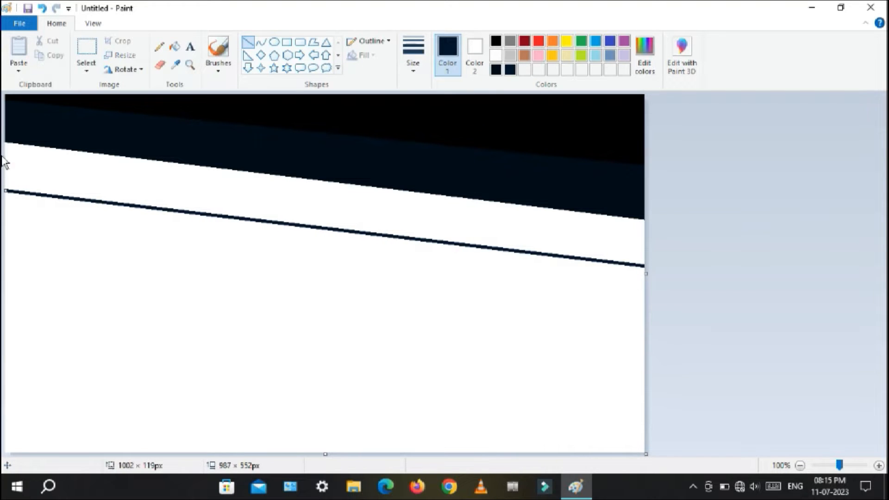
left_click(175, 46)
left_click(245, 194)
left_click(218, 49)
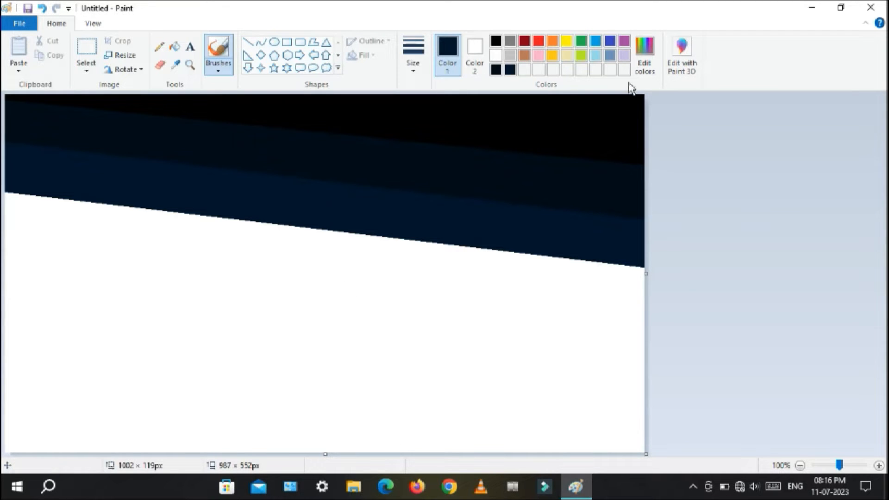
Add a filled diagonal band in dark blue (RGB 0, 45, 89) below the navy band, bounded by a line about 1045 × 125 px.
left_click(643, 59)
left_click_drag(581, 268, 584, 260)
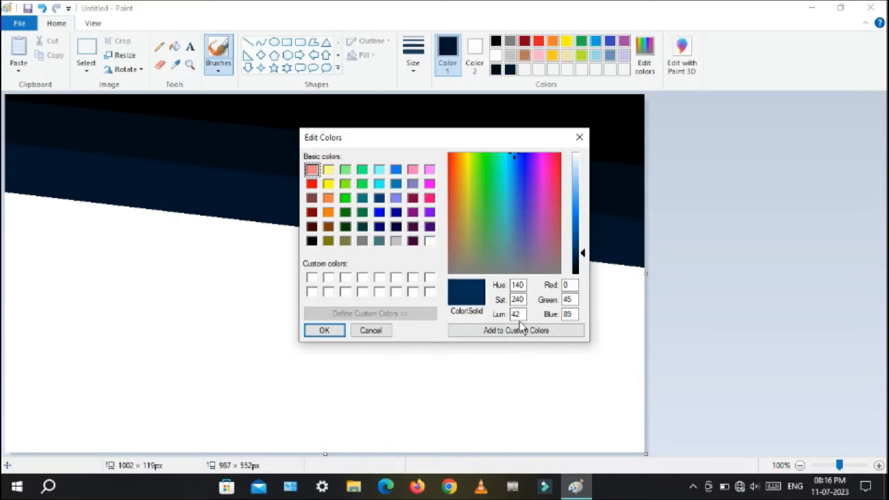
left_click(340, 332)
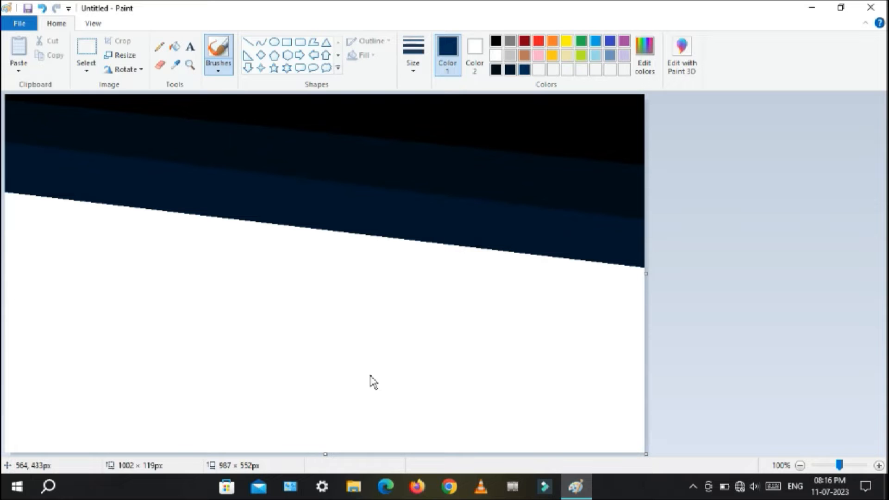
left_click(248, 42)
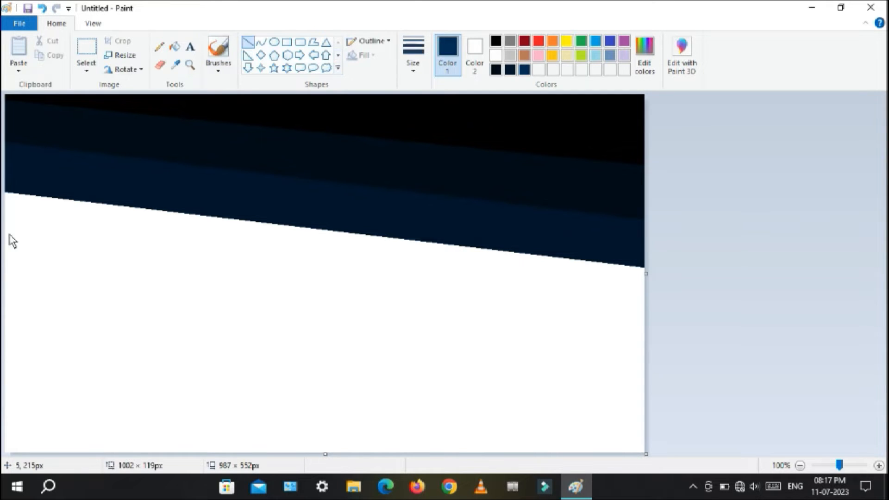
mouse_move(2, 246)
left_mouse_down()
mouse_move(673, 352)
mouse_move(677, 324)
mouse_move(1, 243)
left_mouse_up()
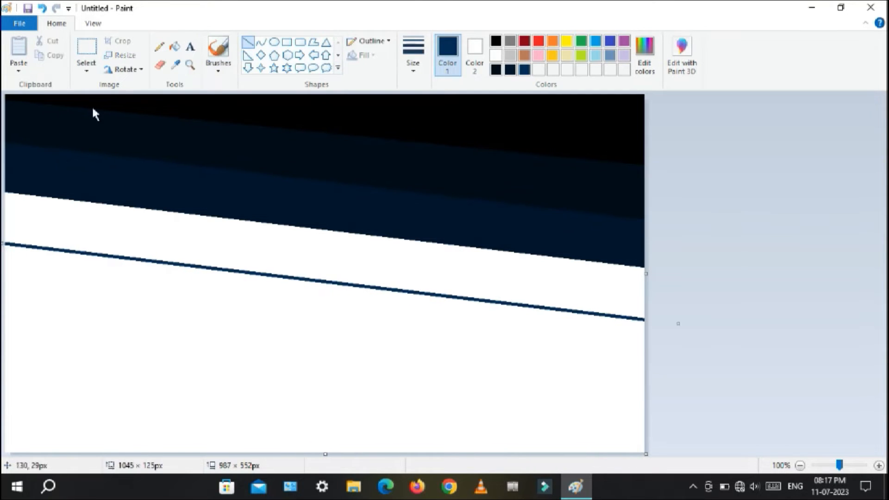
left_click(175, 47)
left_click(214, 237)
left_click(218, 49)
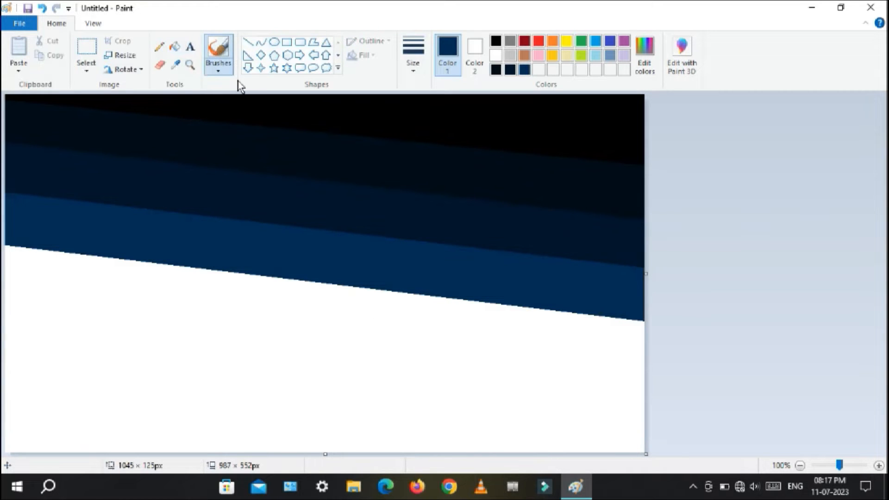
Add a filled diagonal band in blue RGB 0, 63, 125 below the last band, bounded by a line about 1032 × 117 px.
left_click(644, 55)
left_click_drag(582, 266, 581, 246)
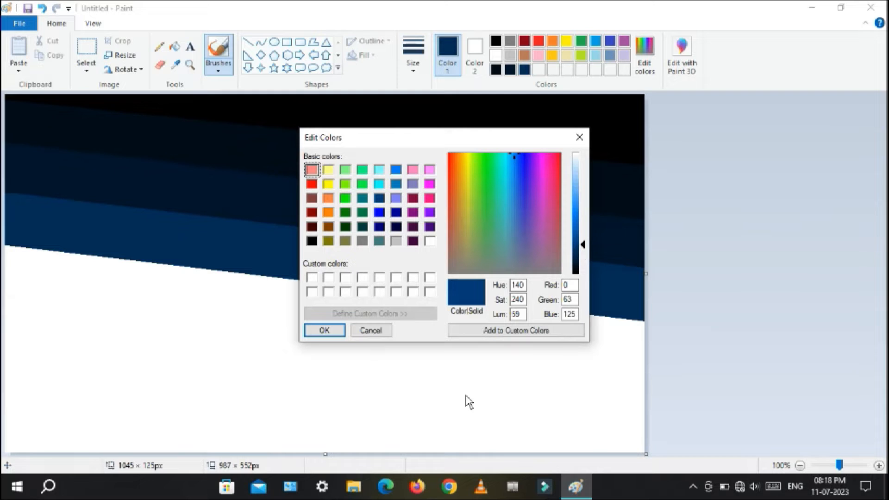
left_click(338, 331)
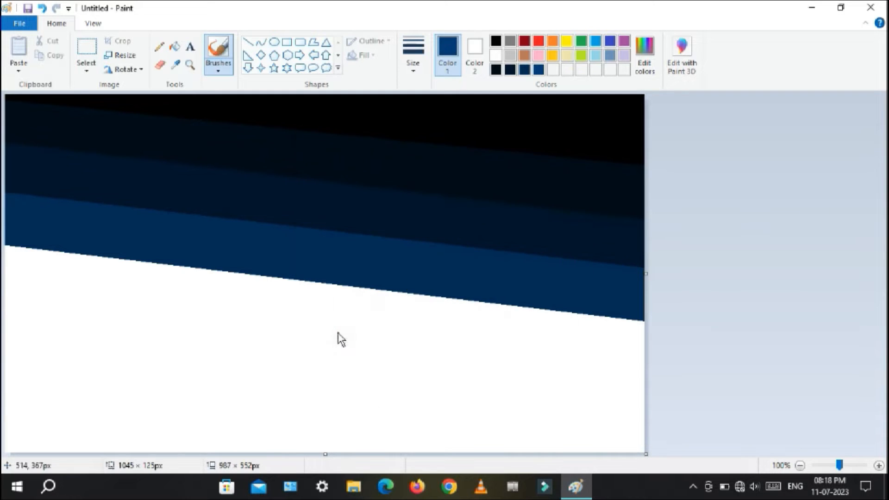
left_click(248, 42)
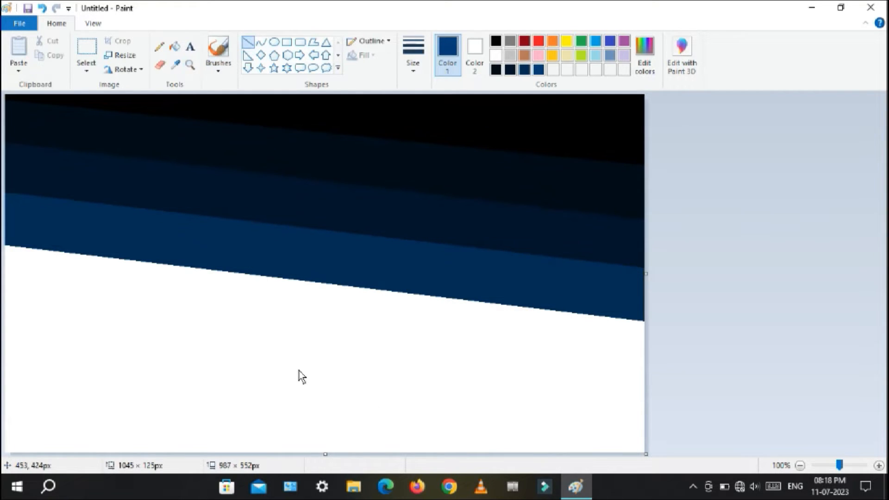
mouse_move(5, 295)
left_mouse_down()
mouse_move(639, 381)
mouse_move(675, 379)
mouse_move(673, 371)
left_mouse_up()
left_click(174, 46)
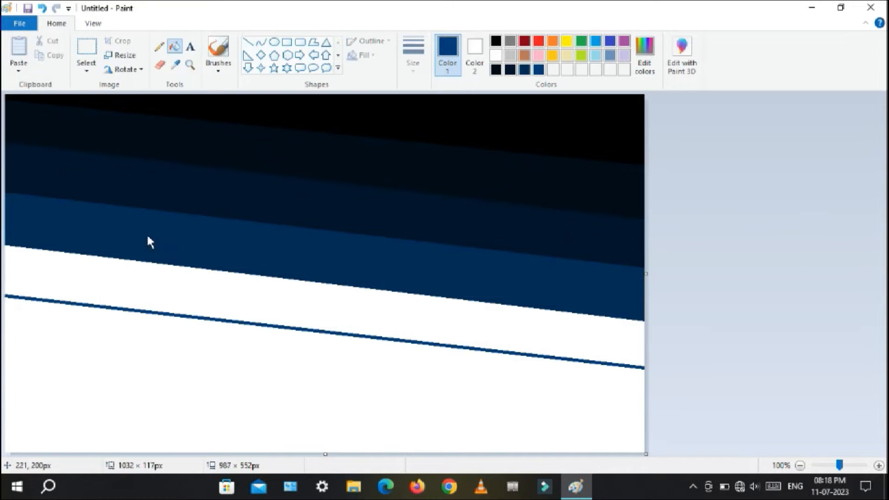
left_click(153, 283)
left_click(218, 48)
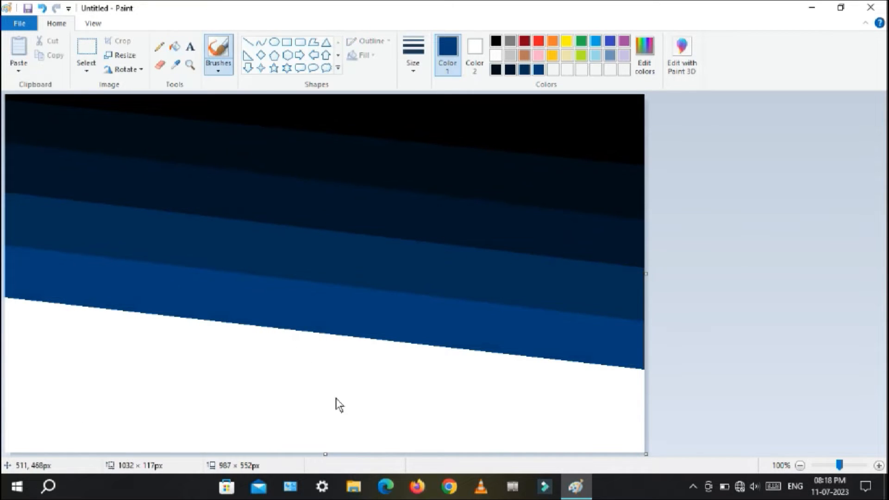
Add a filled diagonal band in blue RGB 0, 80, 159 below the last band, bounded by a line about 994 × 100 px.
left_click(644, 51)
left_click_drag(583, 246, 581, 238)
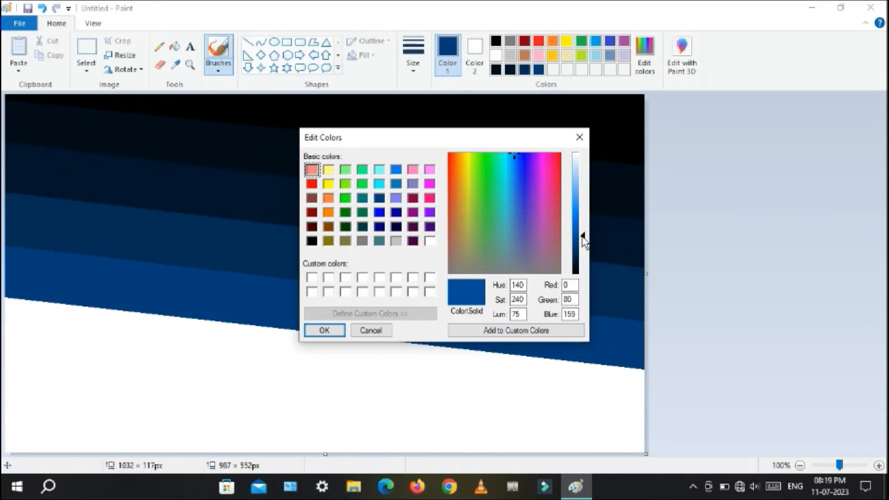
left_click(324, 330)
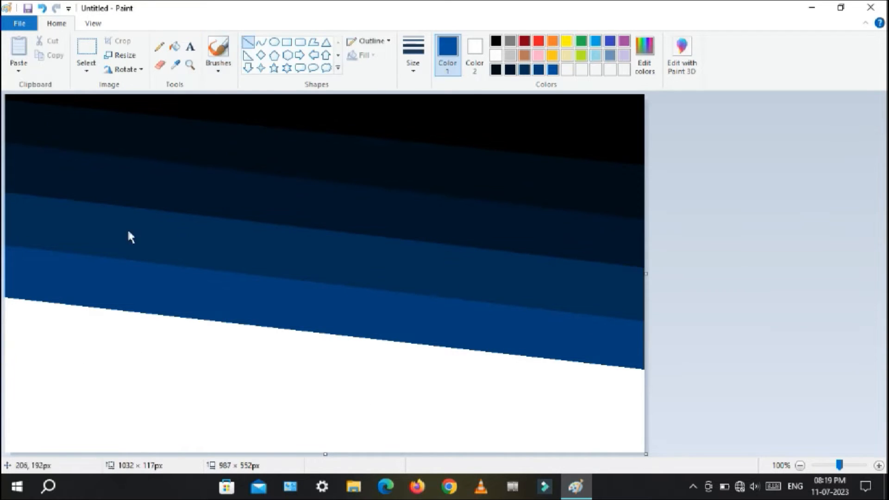
mouse_move(6, 351)
left_mouse_down()
mouse_move(32, 363)
mouse_move(645, 415)
left_mouse_up()
left_click(175, 47)
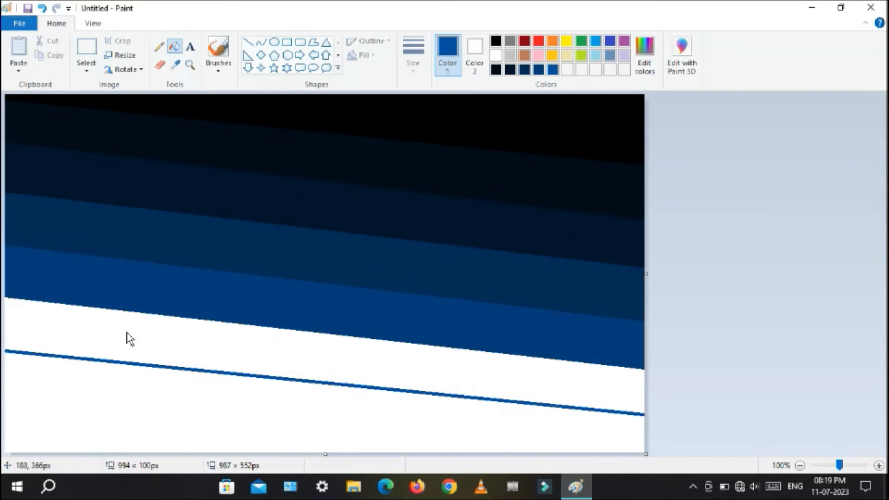
left_click(125, 337)
left_click(218, 51)
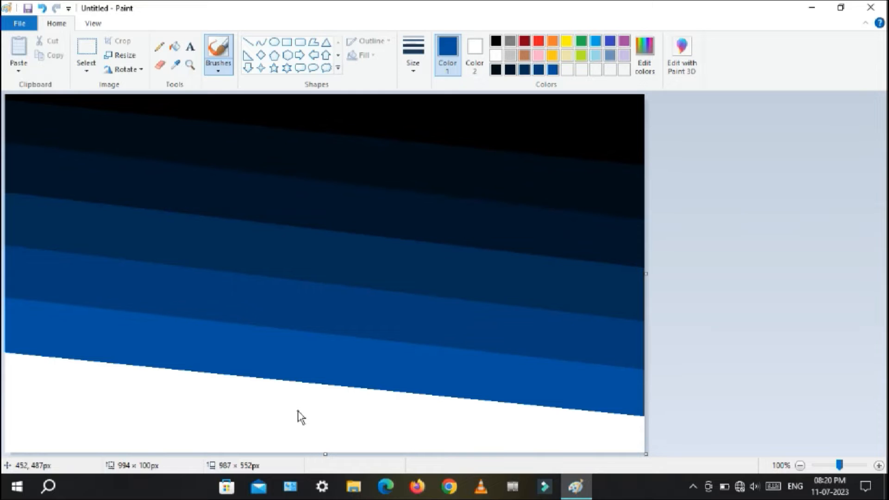
Add a filled band in blue RGB 0, 105, 210 below the last one, bounded by a line about 990 × 72 px ending at the canvas's lower-right corner.
left_click(645, 56)
left_click_drag(581, 245, 585, 224)
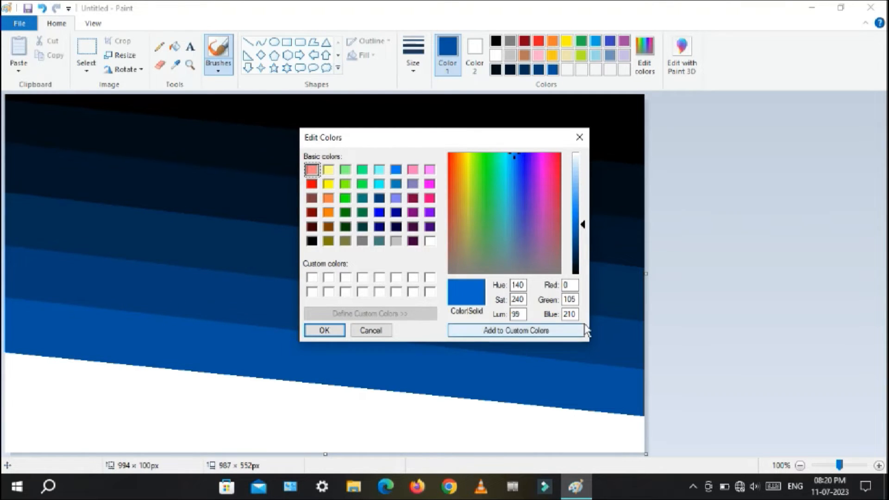
left_click(326, 330)
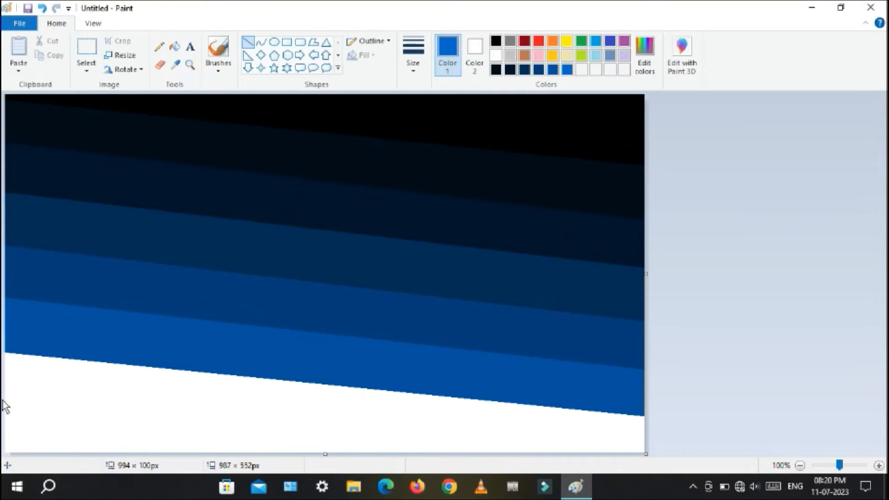
left_click_drag(5, 403, 647, 452)
left_click(175, 46)
left_click(117, 401)
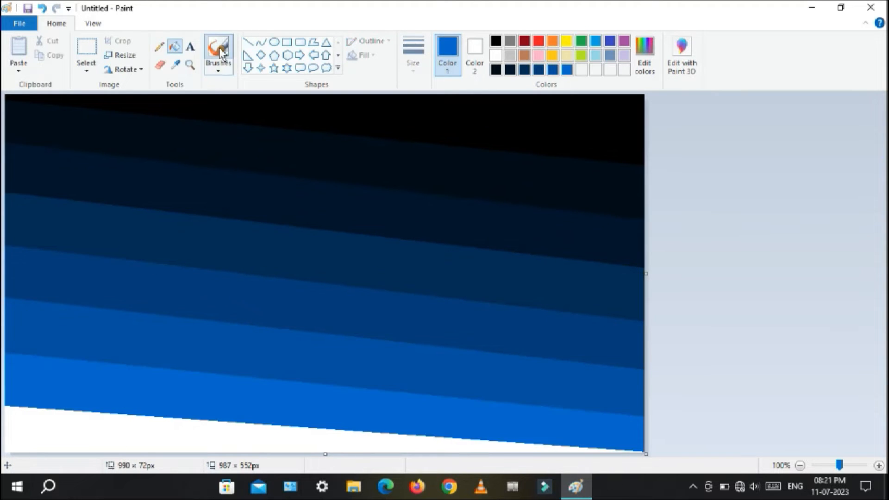
left_click(220, 52)
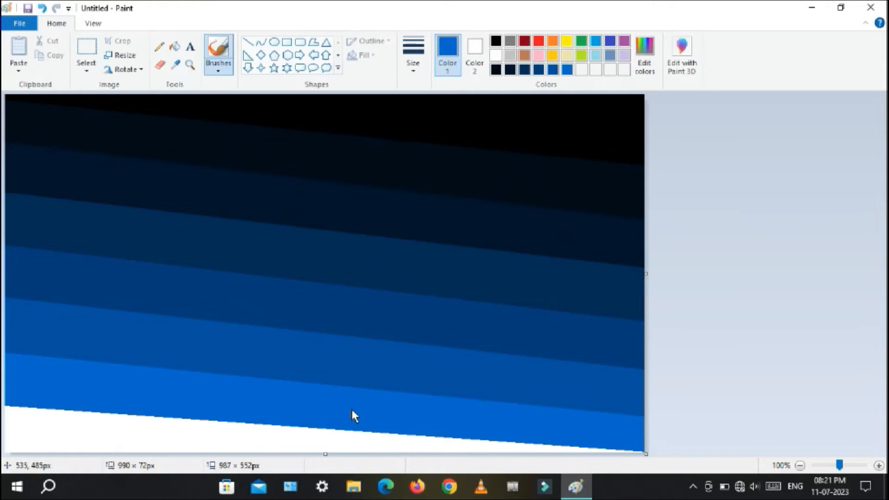
Fill the remaining white area at the base of the canvas with a brighter shade of the current blue.
left_click(644, 54)
left_click_drag(582, 224, 581, 210)
left_click(342, 325)
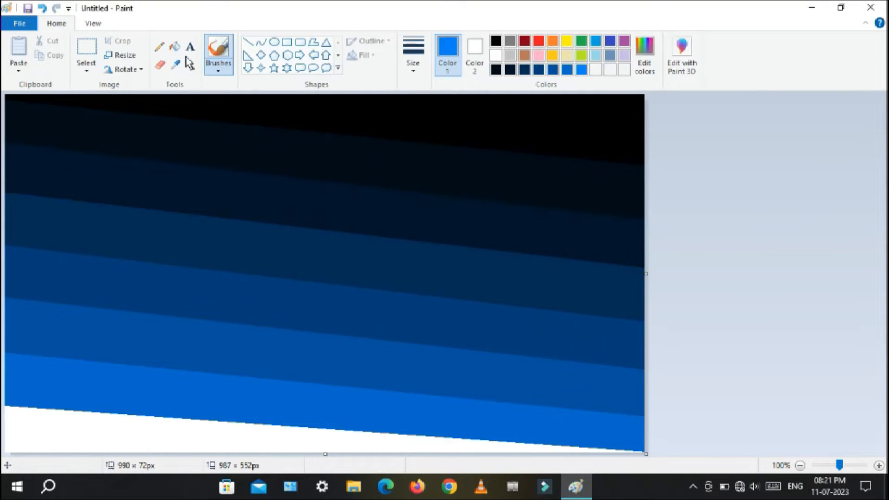
left_click(175, 46)
left_click(252, 450)
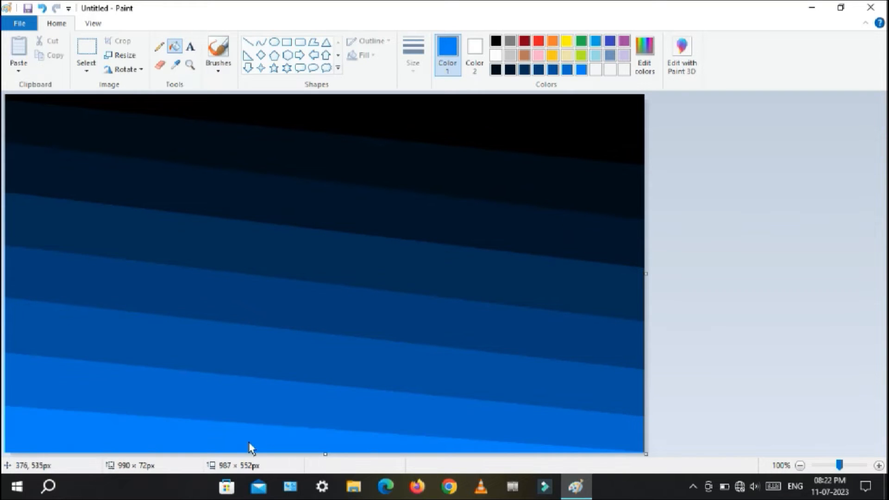
left_click(218, 48)
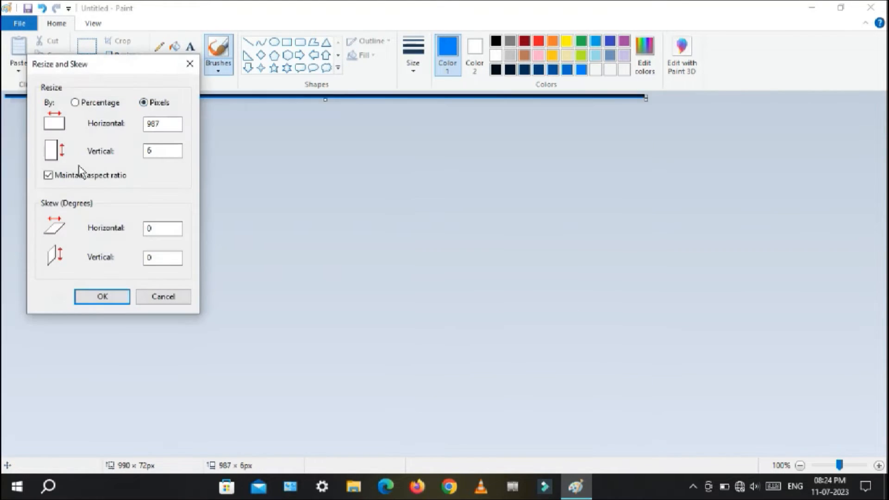
Resize the flattened image to a height of 552 pixels with the aspect ratio unlocked.
left_click(81, 175)
key("shift+Tab")
key("BackSpace")
type("552")
left_click(120, 298)
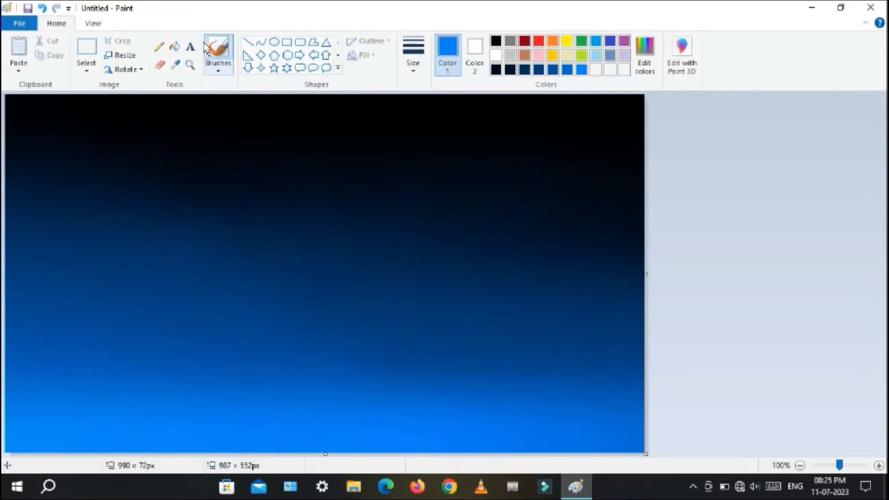
Select the whole image, copy it, and shrink it vertically to 987 × 381 px against the canvas's upper edge.
left_click(87, 69)
left_click(118, 143)
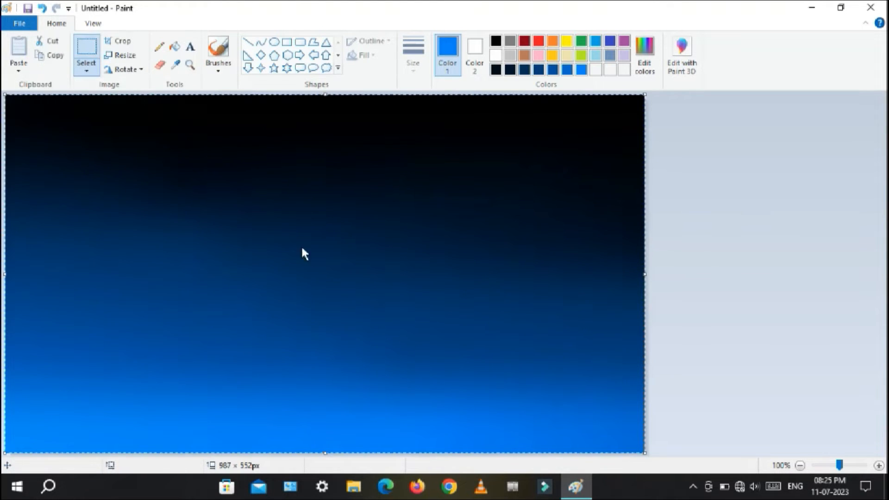
right_click(309, 285)
left_click(358, 303)
left_click_drag(325, 452, 336, 342)
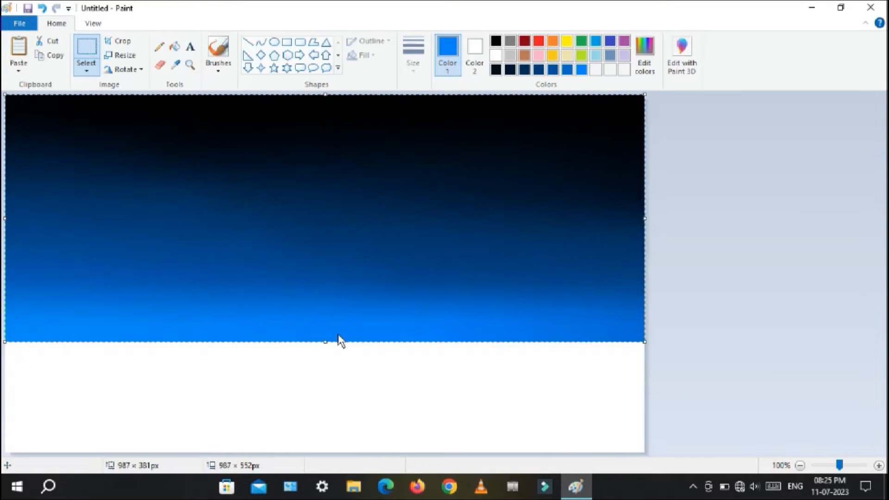
Paste the copied gradient and squash it to 987 × 172 px so it covers the white strip at the canvas's base.
right_click(355, 287)
left_click(413, 319)
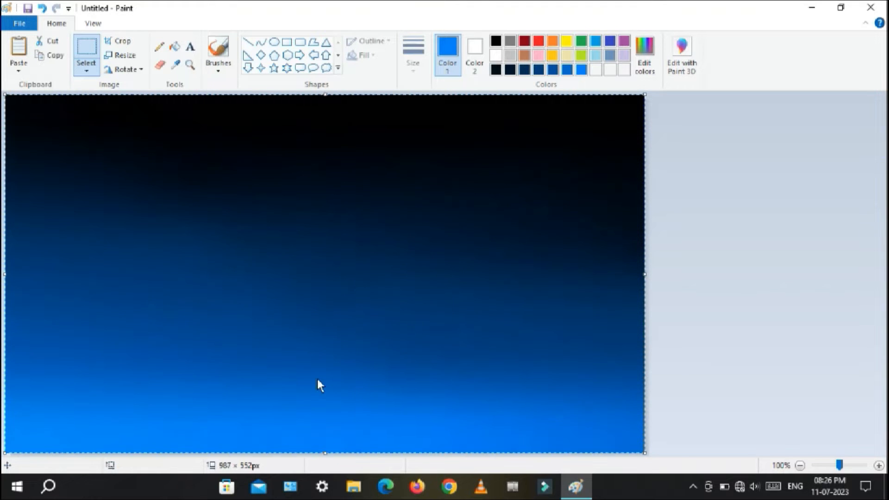
left_click_drag(325, 96, 337, 343)
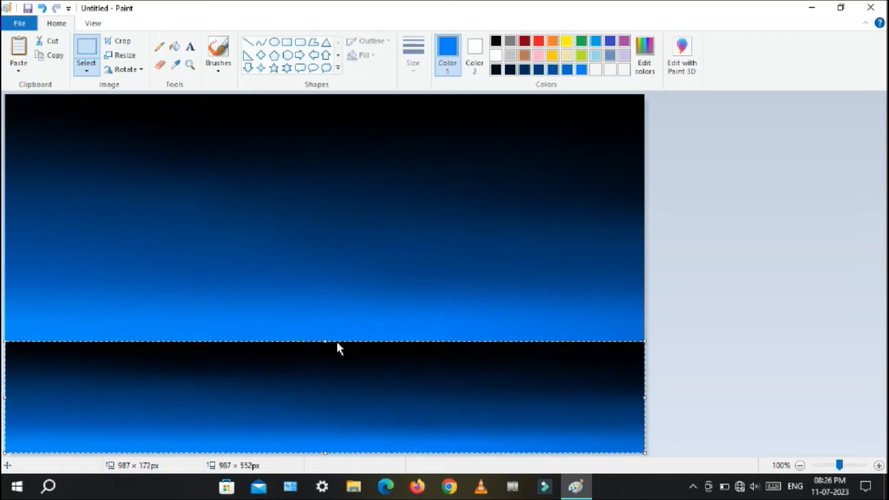
left_click(349, 316)
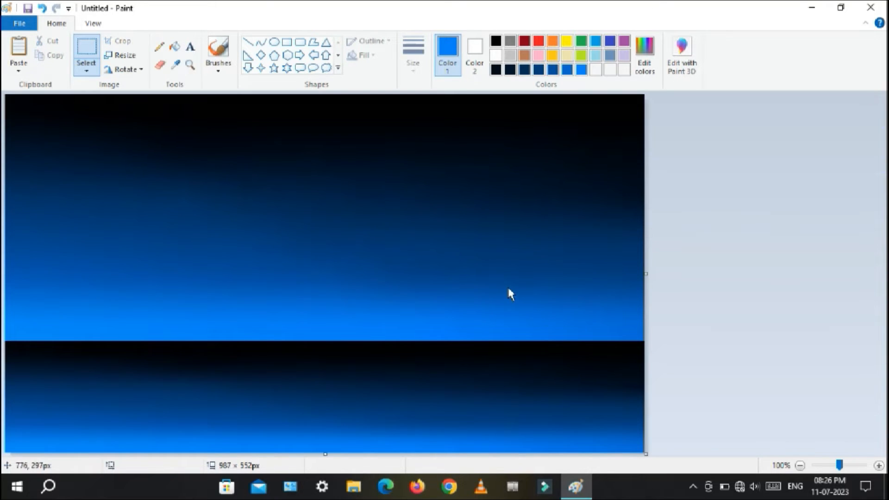
Draw a solid-filled white circle about 180 × 182 px as a moon near the canvas's middle, above the horizon.
left_click(274, 42)
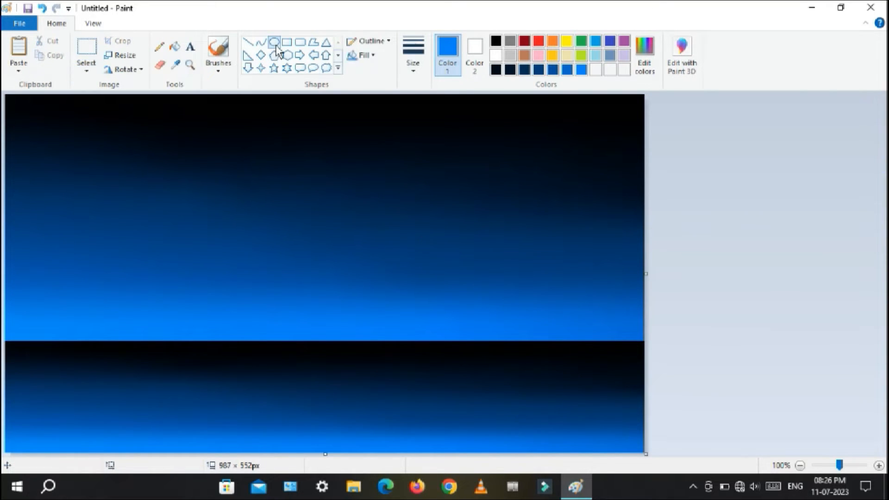
left_click(495, 55)
left_click(369, 55)
left_click(386, 87)
left_click_drag(259, 203, 377, 322)
mouse_move(338, 277)
left_mouse_down()
mouse_move(369, 284)
mouse_move(361, 263)
left_mouse_up()
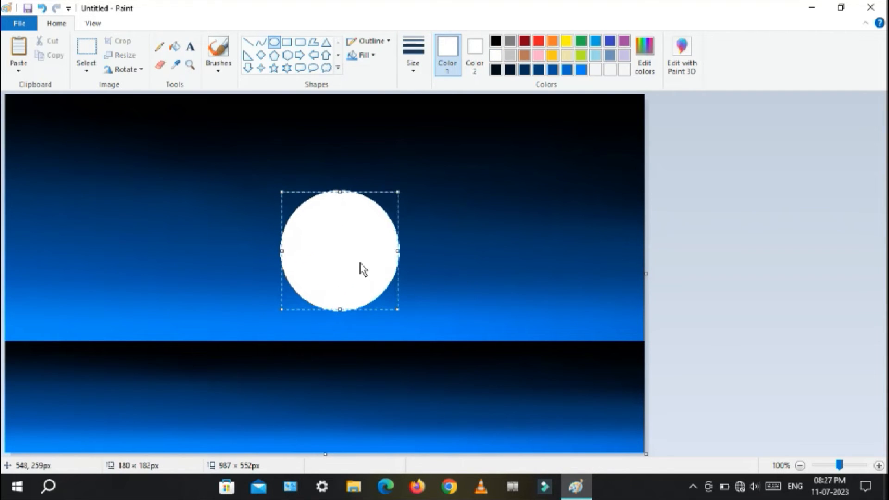
left_click(467, 280)
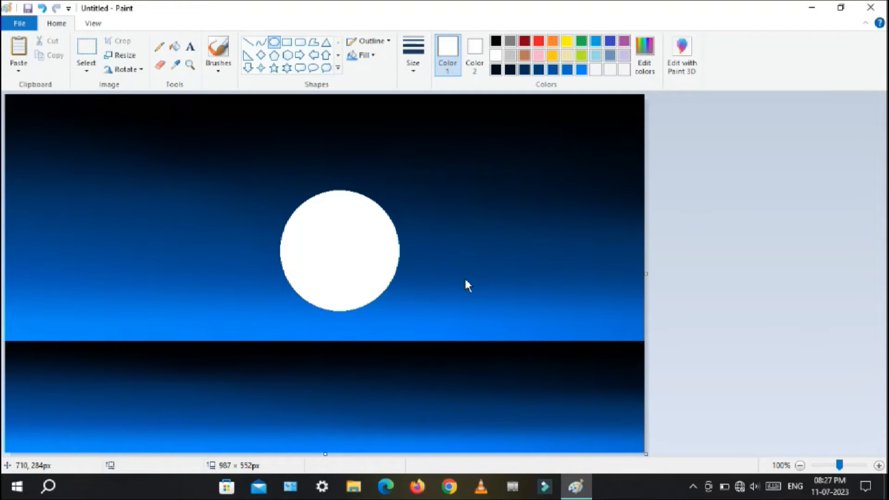
Brush a thick black mountain outline along the horizon, with peaks at the left edge, over the moon's base and on the right.
left_click(219, 51)
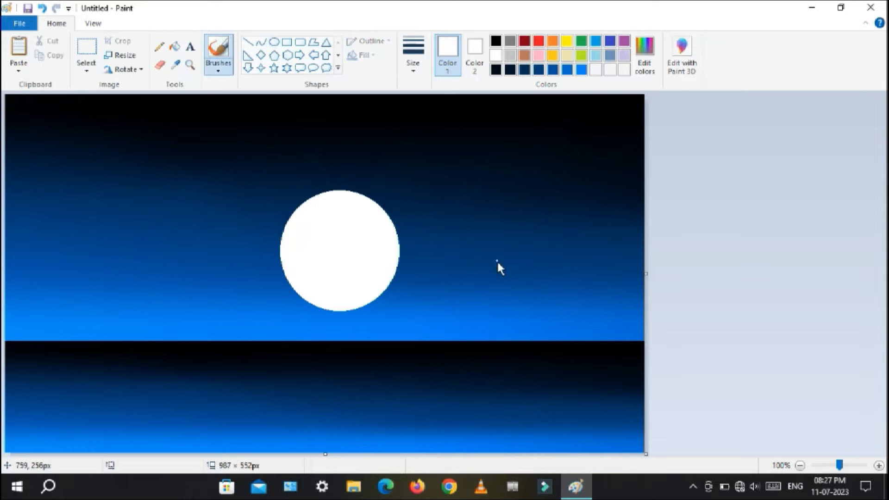
left_click(218, 69)
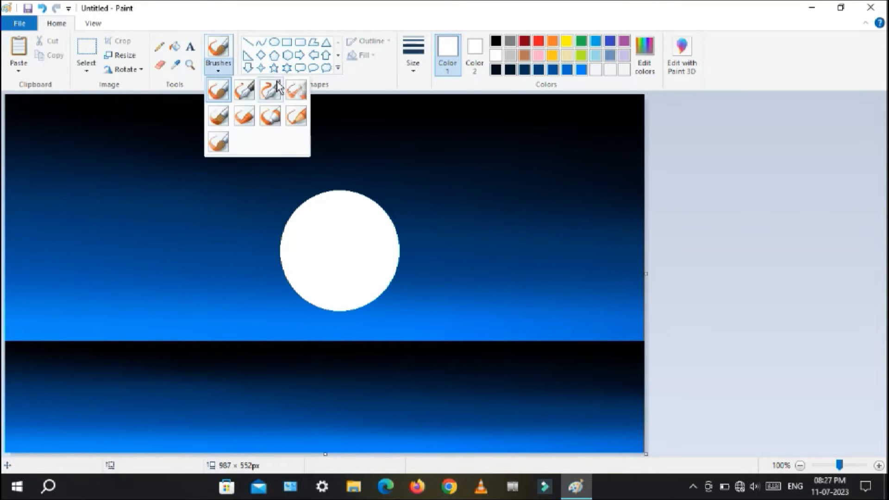
left_click(227, 97)
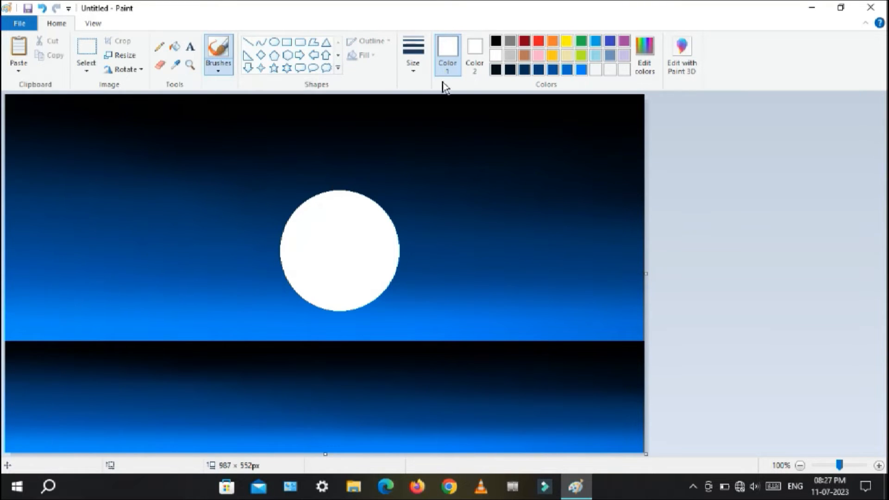
left_click(495, 41)
left_click(413, 62)
left_click(462, 175)
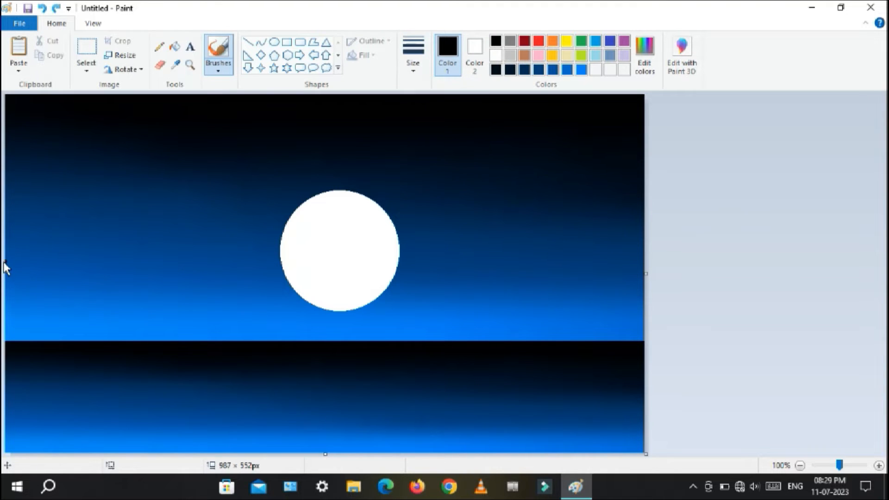
mouse_move(5, 262)
left_mouse_down()
mouse_move(67, 301)
mouse_move(256, 337)
mouse_move(339, 283)
mouse_move(451, 338)
mouse_move(570, 289)
mouse_move(644, 333)
left_mouse_up()
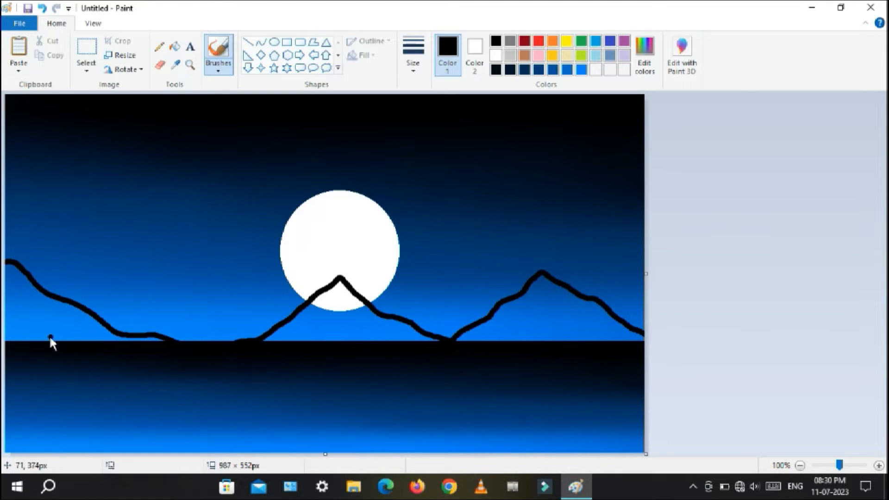
Paint the inside of the left mountain solid black down to the horizon with the thickest brush size.
left_click(413, 62)
left_click(440, 175)
left_click_drag(26, 317, 5, 274)
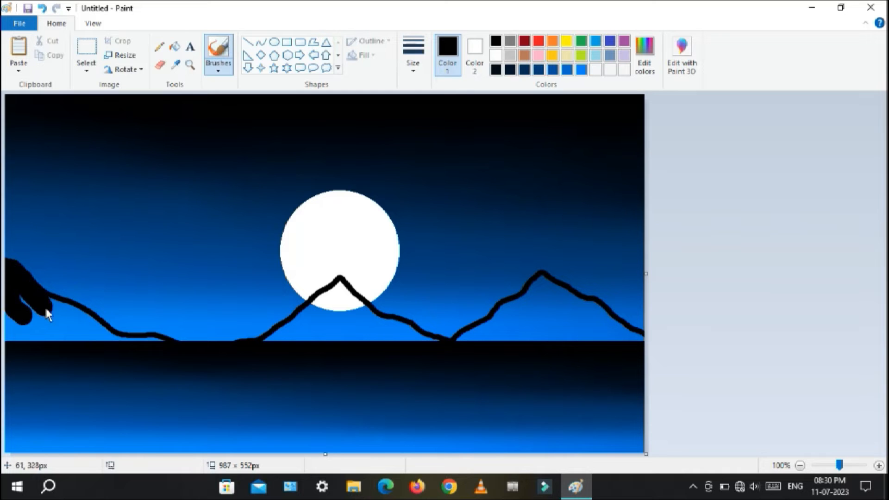
mouse_move(45, 306)
left_mouse_down()
mouse_move(70, 317)
mouse_move(31, 322)
mouse_move(12, 337)
mouse_move(100, 336)
mouse_move(32, 326)
mouse_move(7, 314)
left_mouse_up()
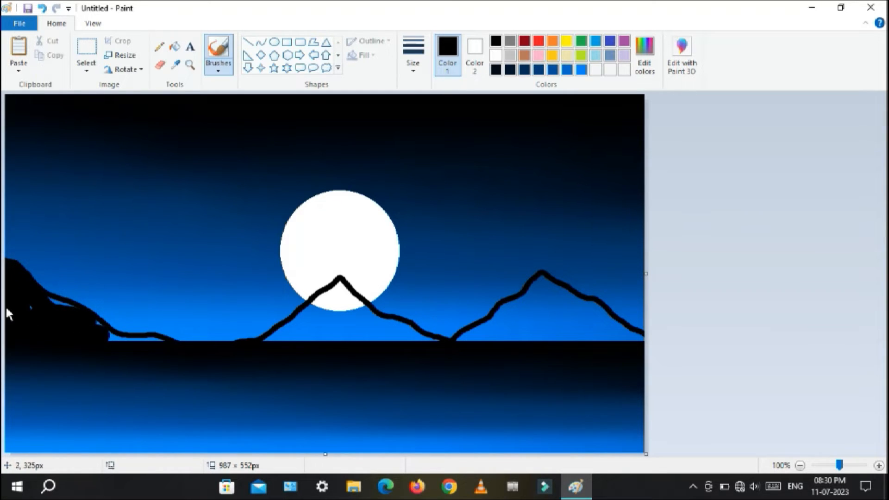
left_click_drag(63, 309, 101, 333)
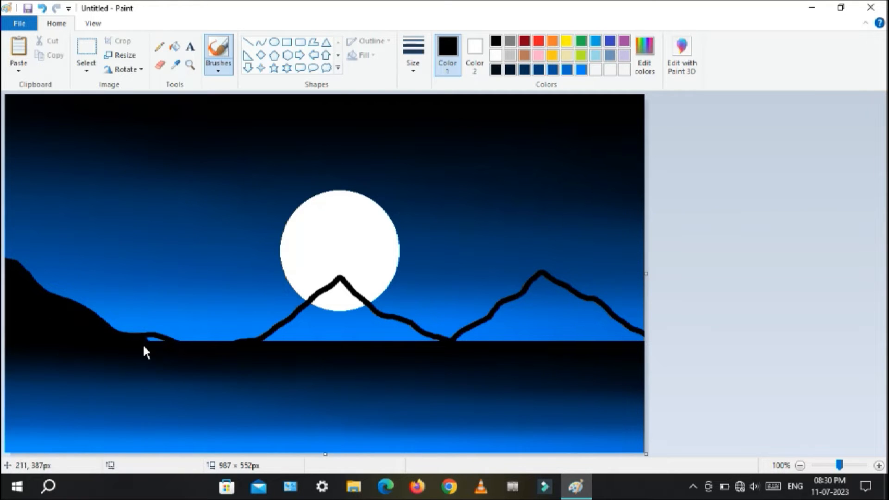
Paint the low ridge beside the left mountain and the inside of the central mountain solid black.
mouse_move(151, 347)
left_mouse_down()
mouse_move(266, 332)
mouse_move(260, 345)
mouse_move(316, 307)
mouse_move(275, 341)
mouse_move(395, 343)
left_mouse_up()
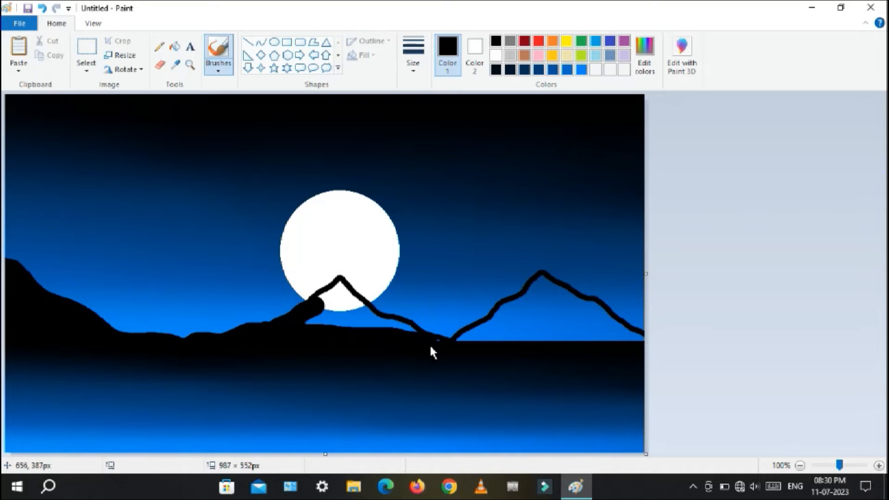
mouse_move(323, 312)
left_mouse_down()
mouse_move(323, 298)
mouse_move(345, 300)
left_mouse_up()
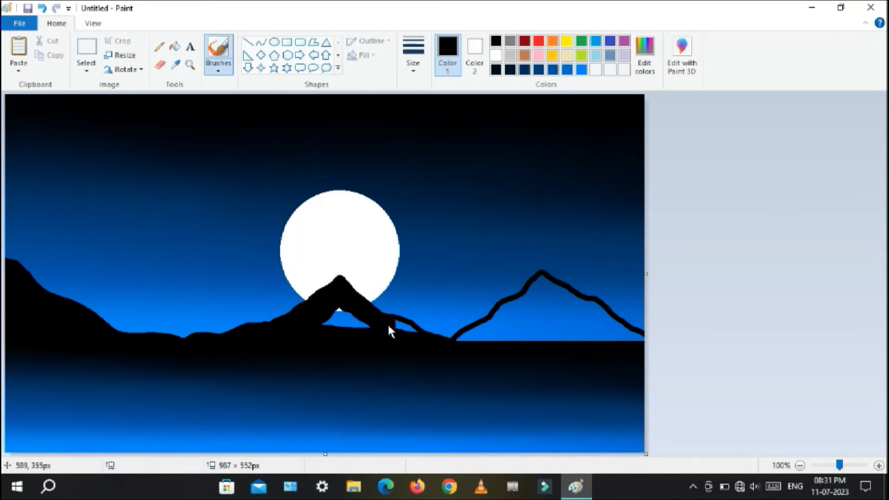
left_click_drag(388, 327, 316, 334)
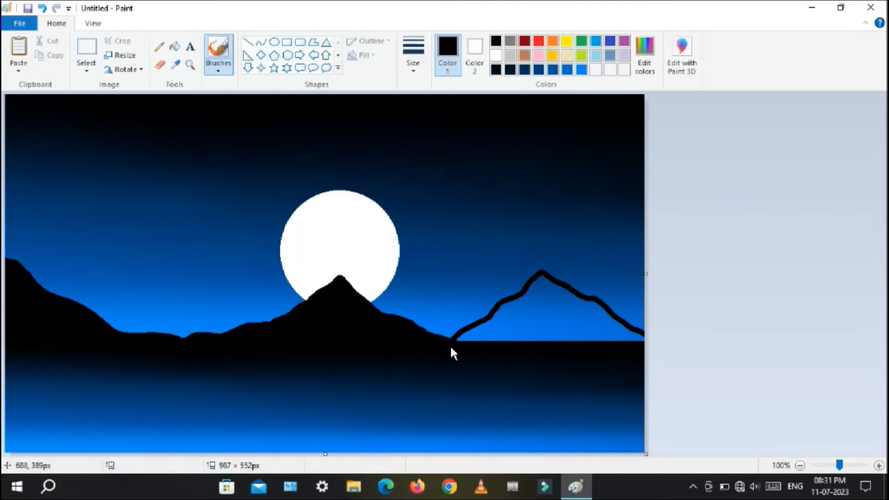
Paint the inside of the right mountain solid black, undoing one stray stroke along the way.
left_click_drag(583, 304, 662, 348)
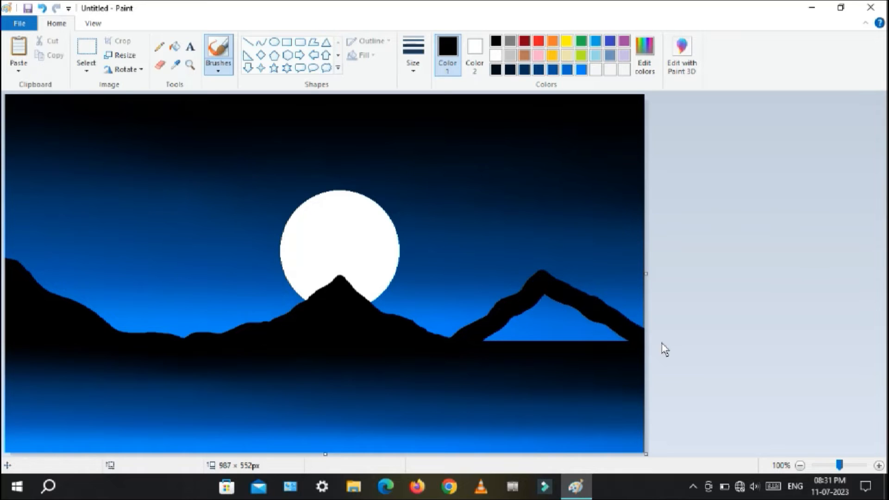
left_click_drag(574, 320, 506, 342)
key("ctrl+z")
mouse_move(621, 338)
left_mouse_down()
mouse_move(555, 317)
mouse_move(568, 329)
left_mouse_up()
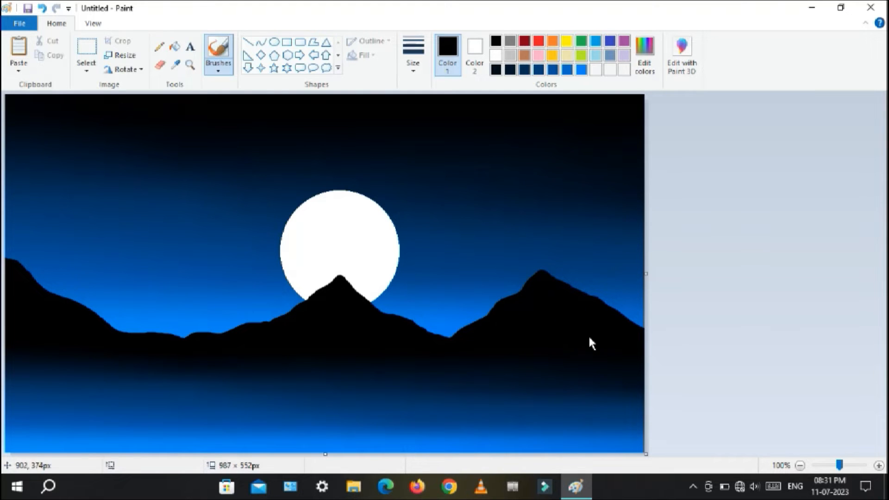
Retrace the central mountain's peak and slopes with the thickest black pencil, and close the remaining gaps with the brush.
left_click(159, 46)
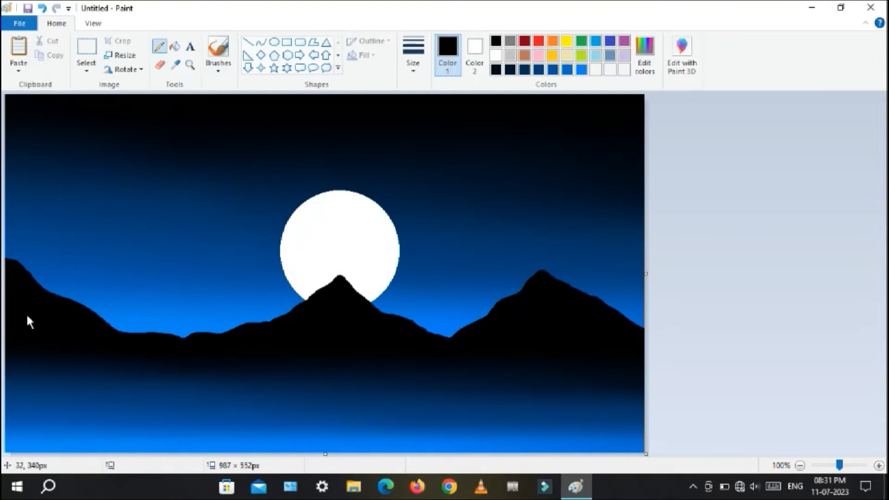
left_click(417, 73)
left_click(442, 173)
mouse_move(325, 284)
left_mouse_down()
mouse_move(344, 282)
mouse_move(329, 288)
mouse_move(346, 279)
mouse_move(390, 311)
left_mouse_up()
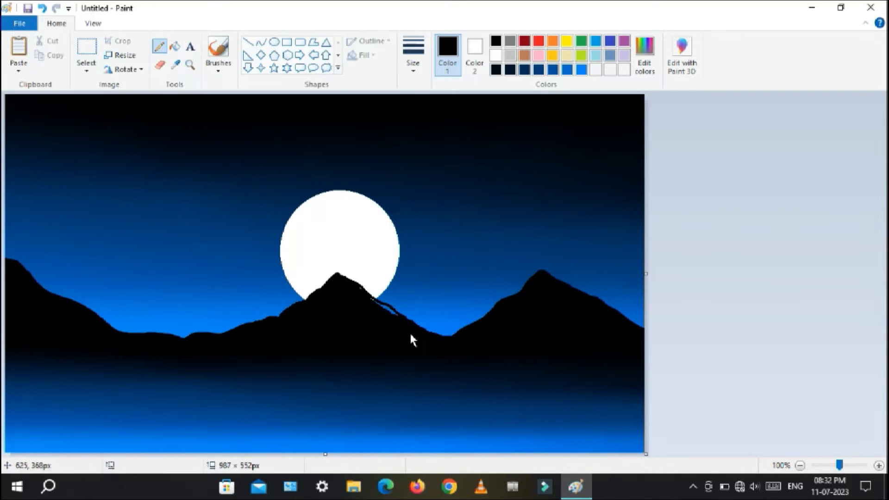
left_click(218, 48)
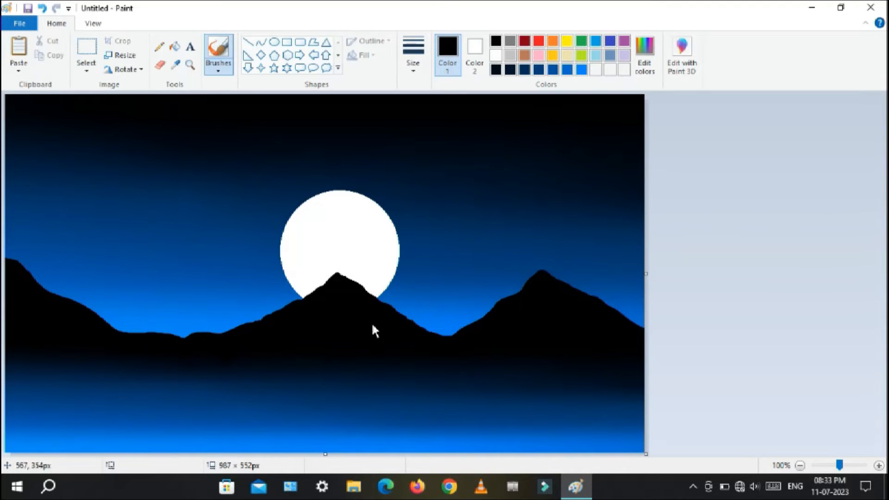
Raise the black ridge between the left and central mountains with the brush.
left_click(158, 46)
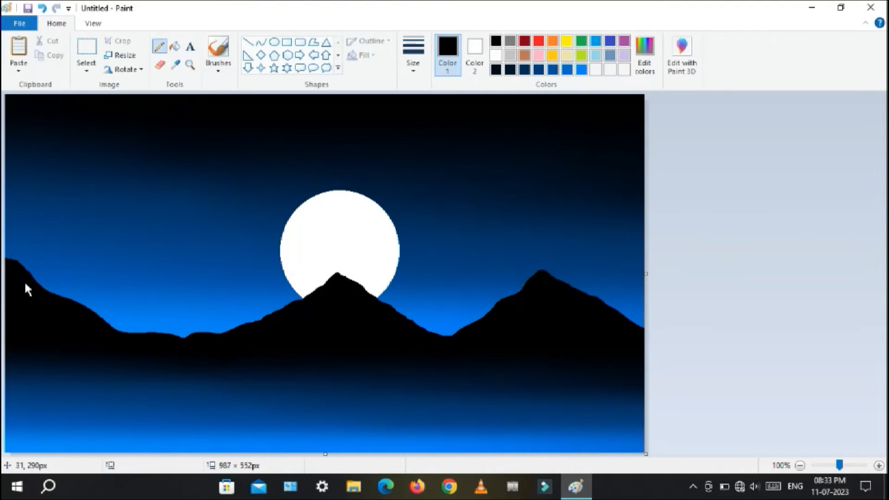
left_click(214, 54)
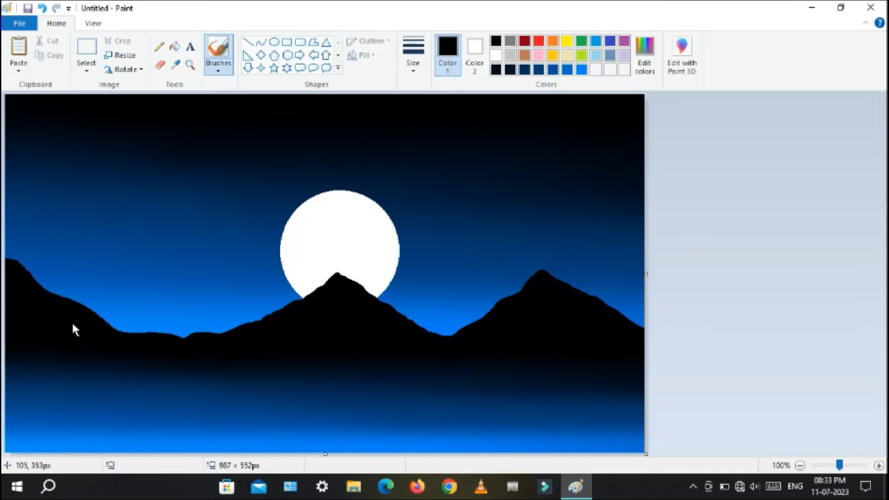
mouse_move(148, 342)
left_mouse_down()
mouse_move(270, 327)
mouse_move(143, 326)
mouse_move(222, 330)
mouse_move(274, 319)
mouse_move(138, 364)
left_mouse_up()
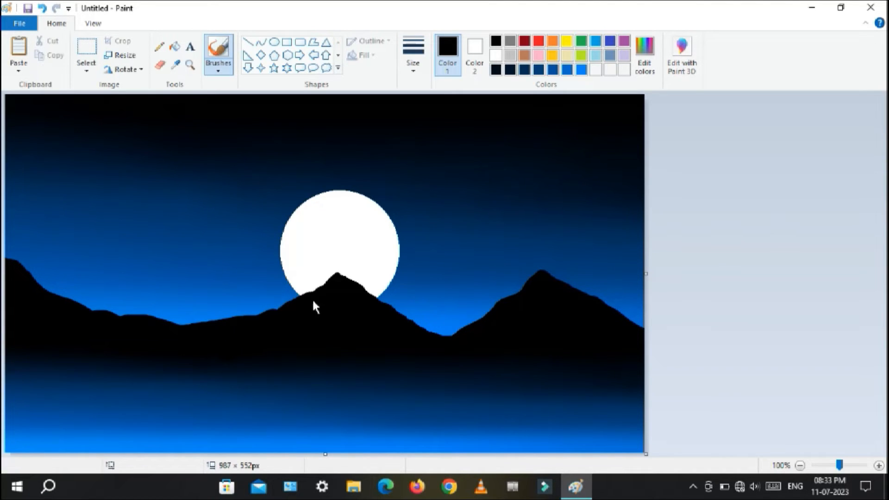
Build up the central mountain's left slope in black and extend its summit into a sharper, higher peak.
left_click_drag(294, 307, 313, 317)
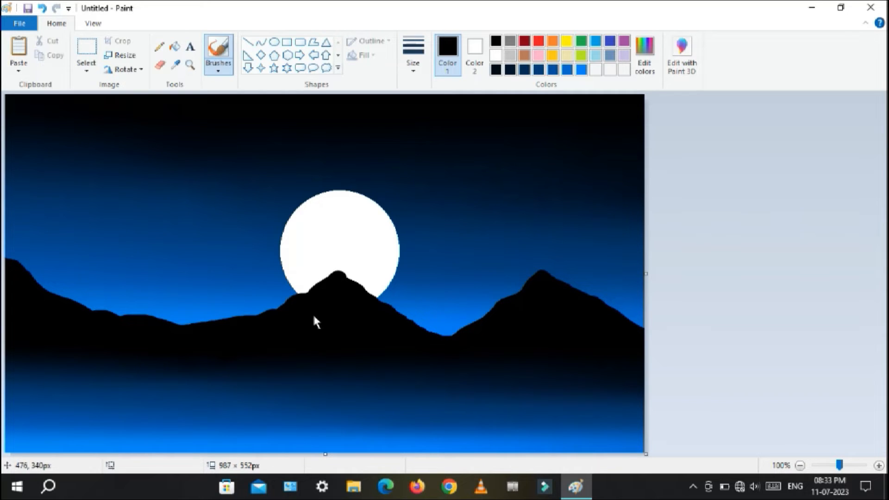
left_click_drag(347, 285, 406, 346)
left_click(159, 47)
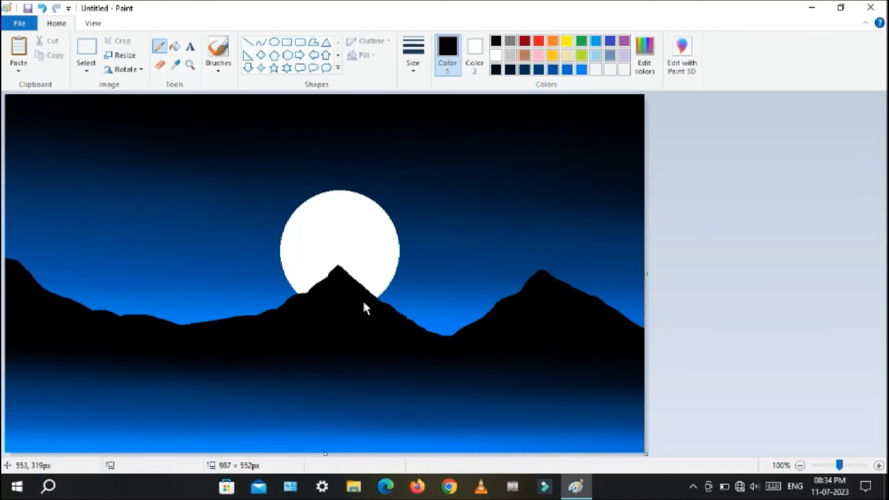
Raise the valley between the central and right mountains and smooth both mountains' slopes with the thickest black brush.
left_click(218, 50)
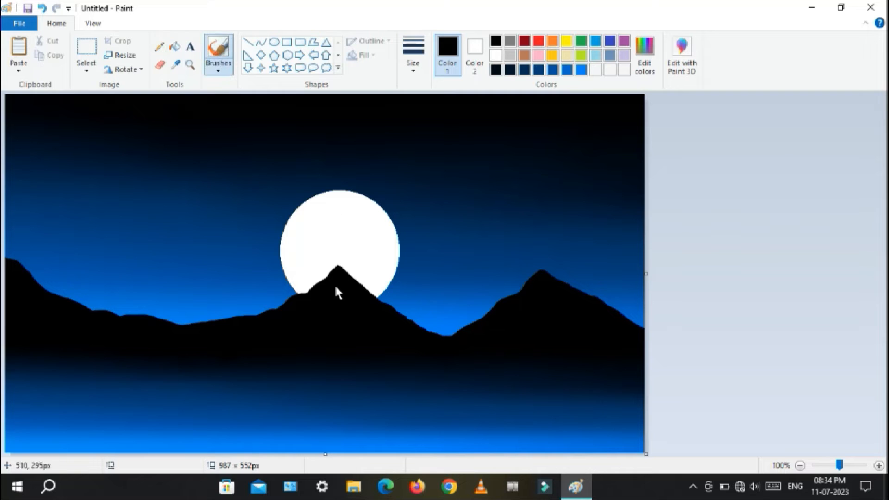
left_click(413, 54)
left_click(435, 176)
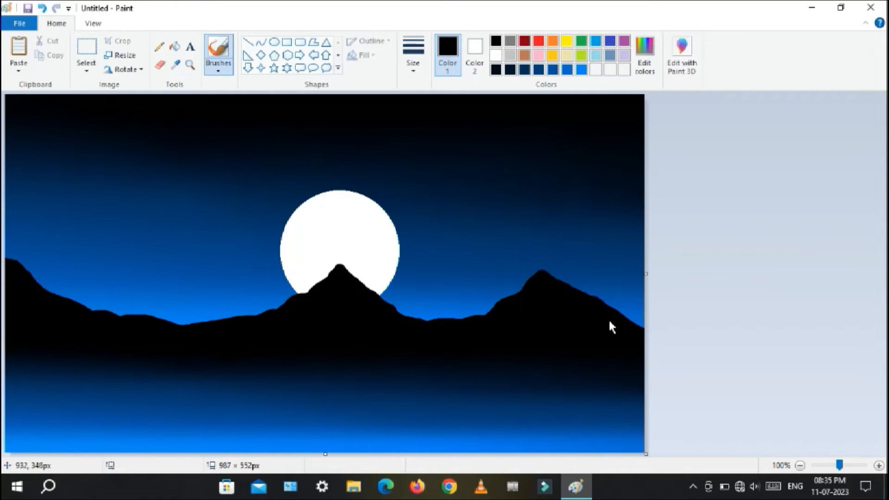
left_click_drag(609, 322, 656, 331)
left_click_drag(500, 308, 526, 285)
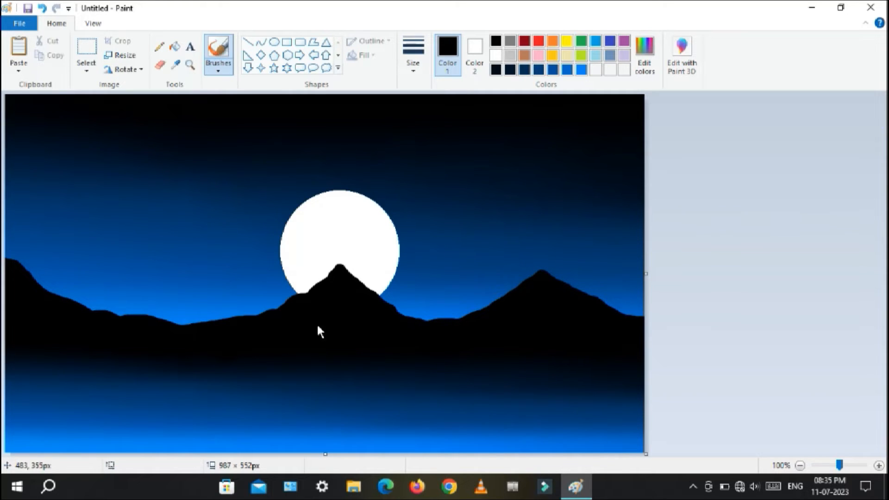
left_click_drag(297, 304, 321, 283)
Roughen the left mountain's slope with black brush strokes and raise the ridge from there to the central mountain.
left_click(413, 56)
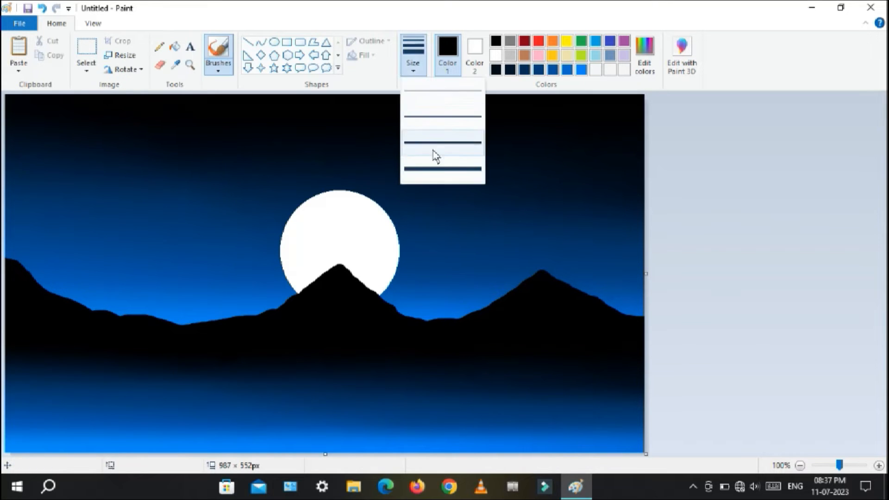
left_click(434, 153)
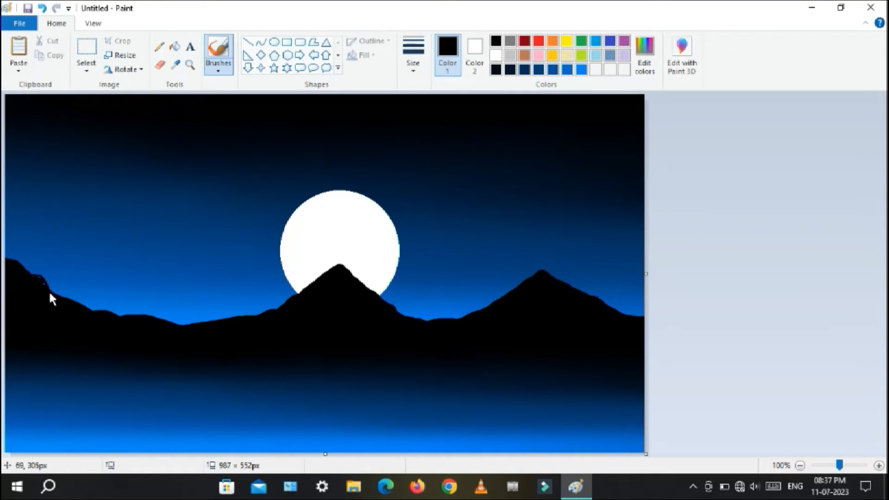
left_click_drag(50, 292, 90, 308)
left_click(413, 55)
left_click(434, 167)
mouse_move(35, 280)
left_mouse_down()
mouse_move(98, 316)
mouse_move(284, 311)
mouse_move(174, 325)
mouse_move(189, 320)
mouse_move(163, 320)
mouse_move(247, 318)
mouse_move(301, 304)
left_mouse_up()
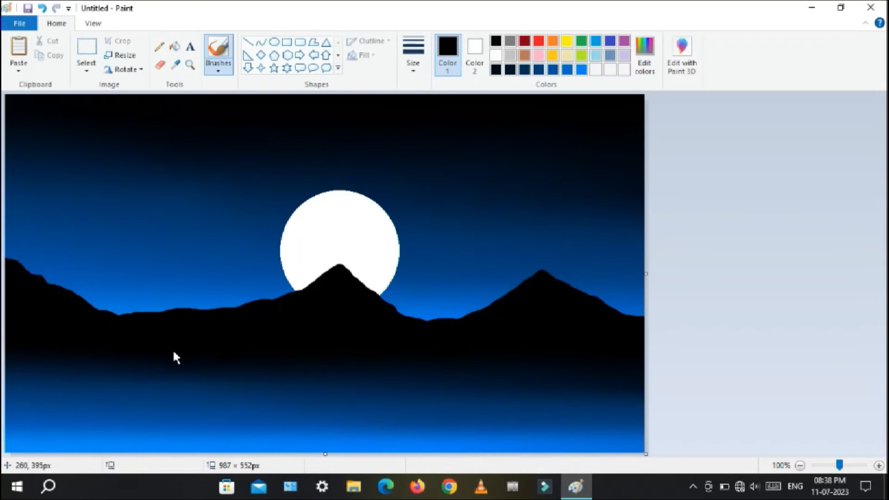
Paint black bumps along the ridge from the left mountain to the central mountain to form a row of small hills.
mouse_move(150, 321)
left_mouse_down()
mouse_move(4, 260)
mouse_move(228, 334)
left_mouse_up()
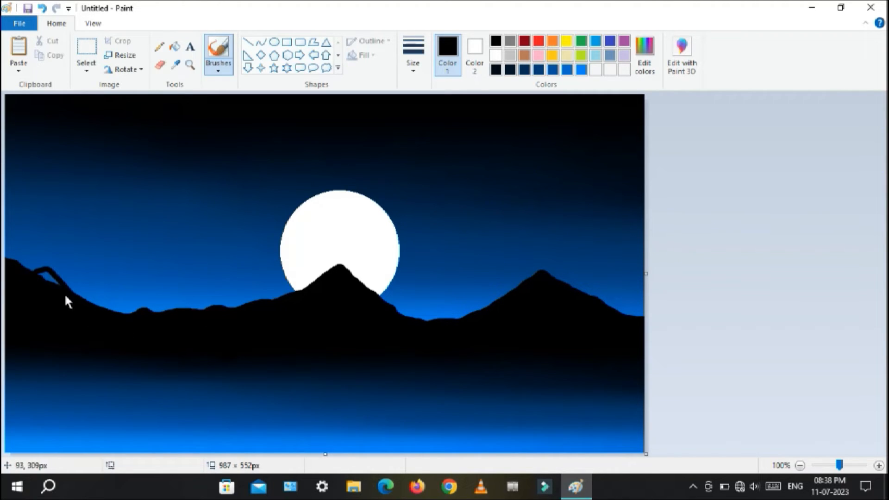
mouse_move(65, 301)
left_mouse_down()
mouse_move(32, 275)
mouse_move(53, 284)
mouse_move(1, 277)
left_mouse_up()
mouse_move(81, 298)
left_mouse_down()
mouse_move(121, 314)
mouse_move(104, 296)
mouse_move(57, 299)
mouse_move(43, 274)
mouse_move(198, 325)
mouse_move(159, 313)
mouse_move(228, 314)
mouse_move(143, 315)
mouse_move(177, 314)
mouse_move(145, 327)
left_mouse_up()
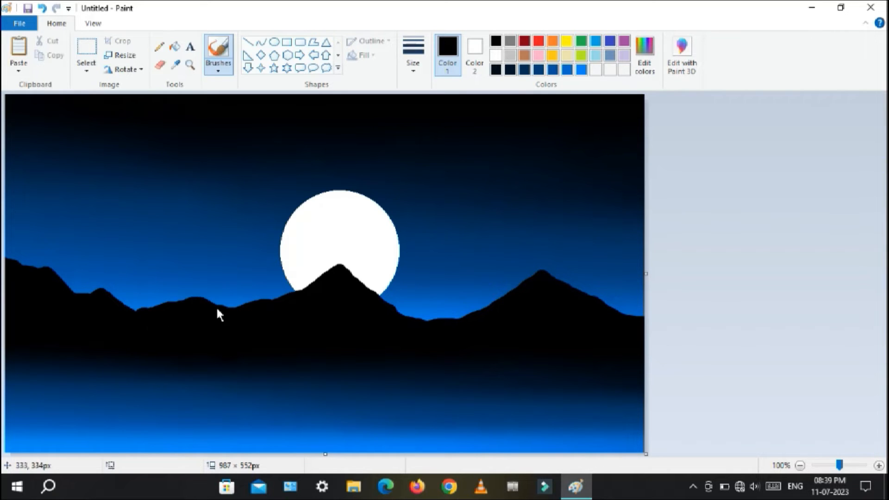
left_click_drag(217, 310, 176, 305)
mouse_move(227, 316)
left_mouse_down()
mouse_move(289, 310)
mouse_move(199, 328)
mouse_move(107, 324)
left_mouse_up()
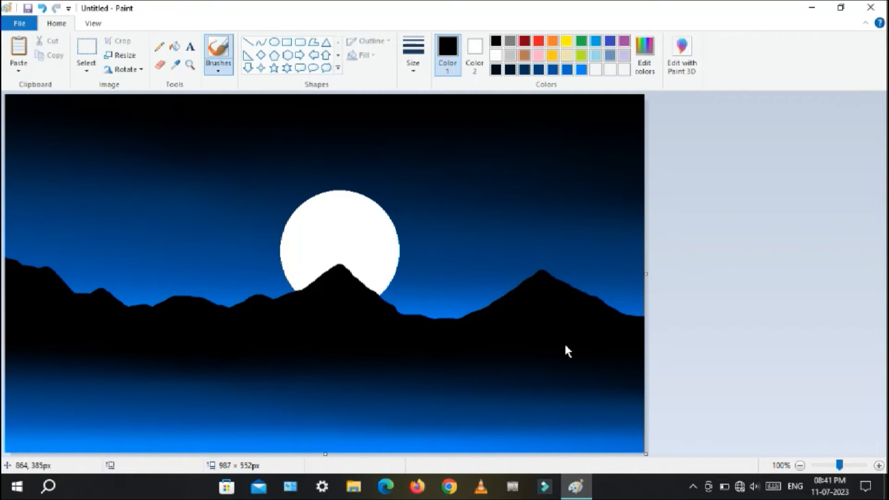
Raise the valley between the central and right mountains with small black humps and fill out the central mountain's right slope.
left_click_drag(416, 308, 500, 296)
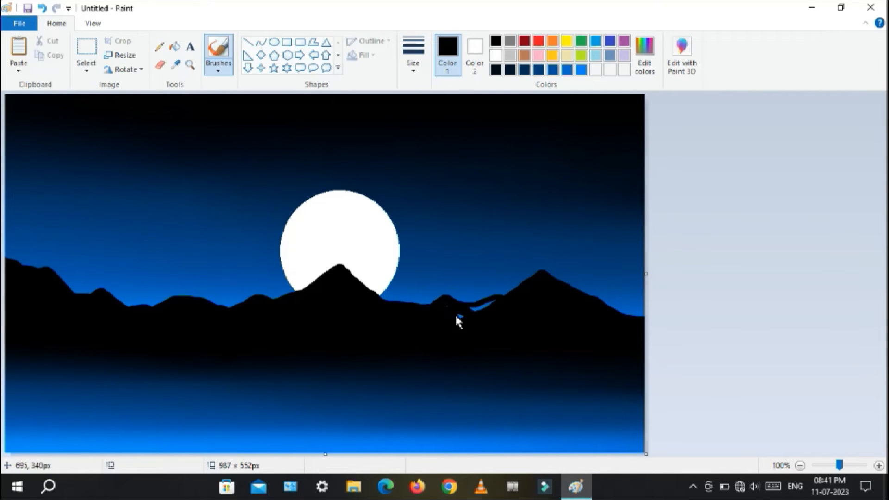
left_click_drag(389, 301, 427, 309)
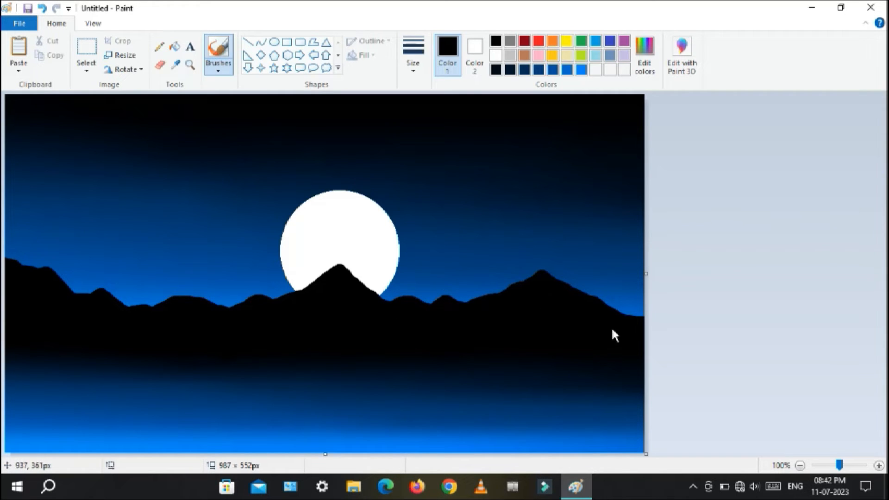
left_click_drag(354, 284, 398, 307)
Mix a dark grey with red, green and blue at 26 and brush diagonal texture strokes onto the central mountain's slopes.
left_click(220, 68)
left_click(291, 117)
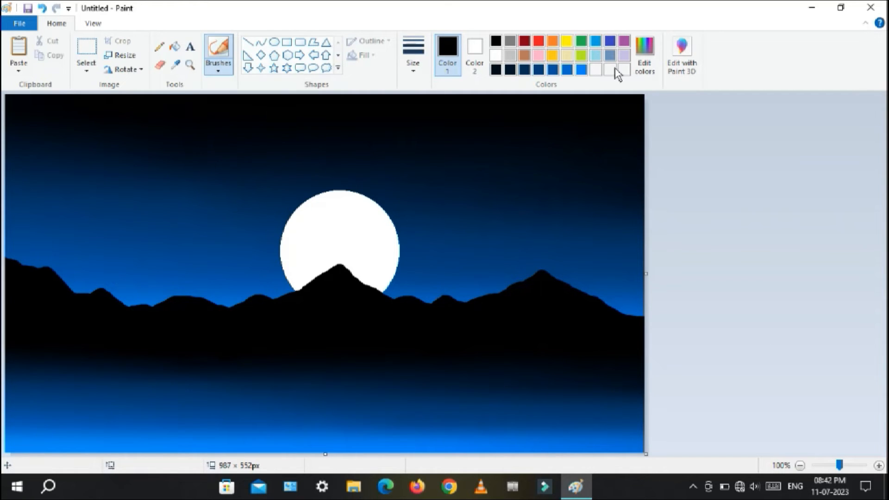
left_click(644, 58)
left_click_drag(586, 265, 582, 262)
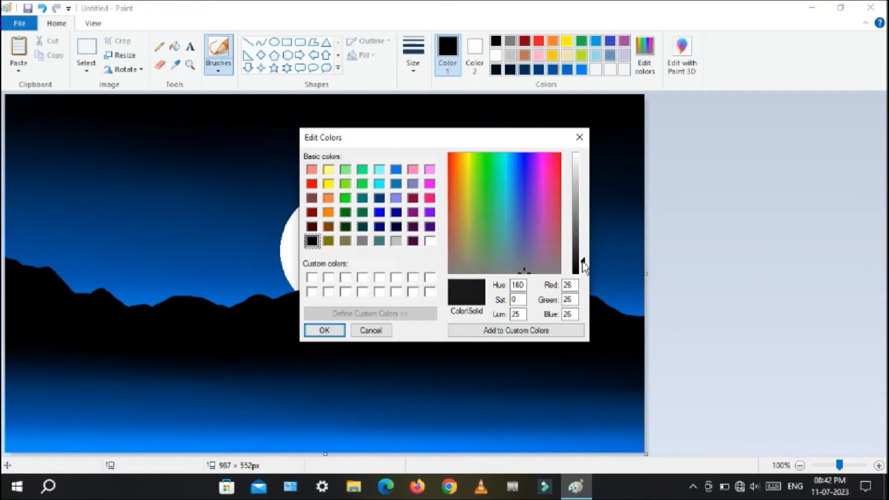
left_click(324, 331)
left_click(413, 55)
left_click(439, 134)
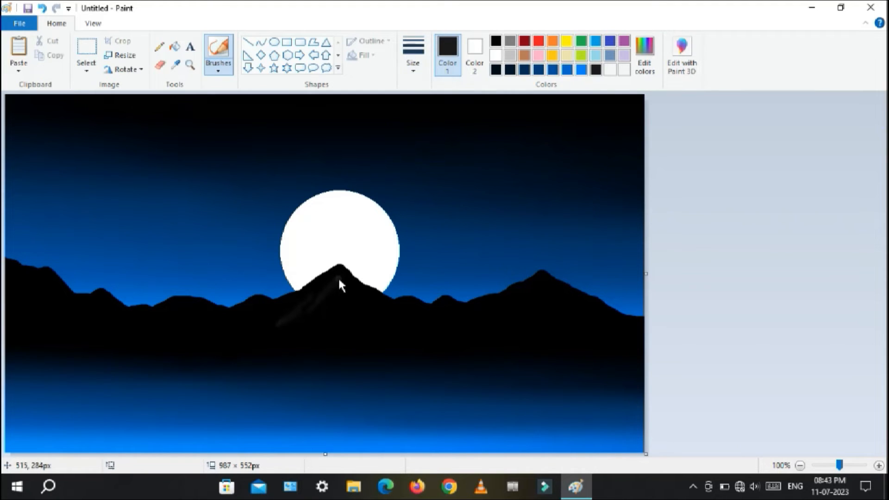
left_click_drag(370, 293, 334, 340)
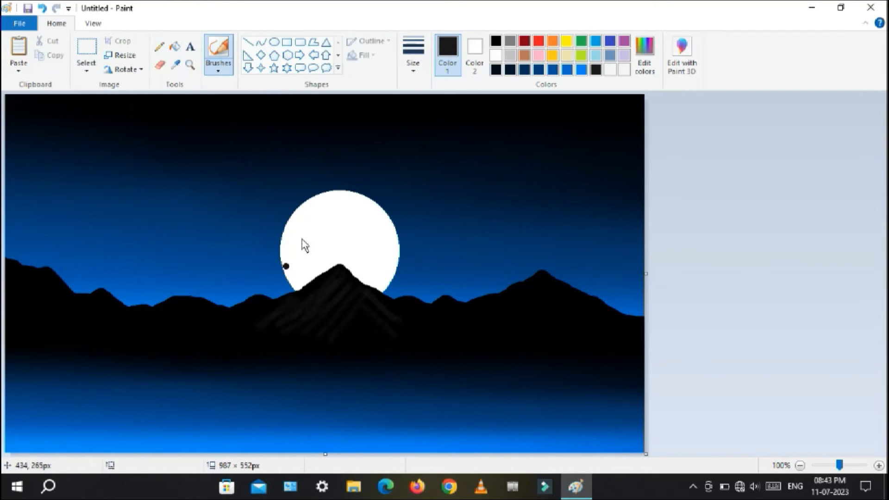
Change the brush size and paint dark grey slanted texture strokes on both slopes of the right mountain.
left_click(413, 55)
left_click(415, 99)
mouse_move(535, 284)
left_mouse_down()
mouse_move(490, 329)
mouse_move(453, 332)
left_mouse_up()
left_click_drag(569, 292, 627, 326)
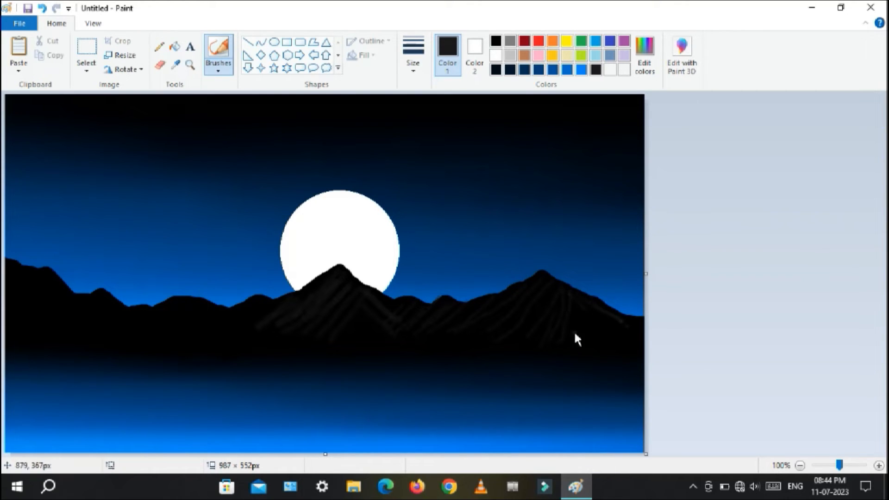
Mix a slightly lighter dark grey and extend the brushed rock texture across the left mountains and the rest of the range.
left_click(645, 46)
left_click(583, 260)
left_click(324, 329)
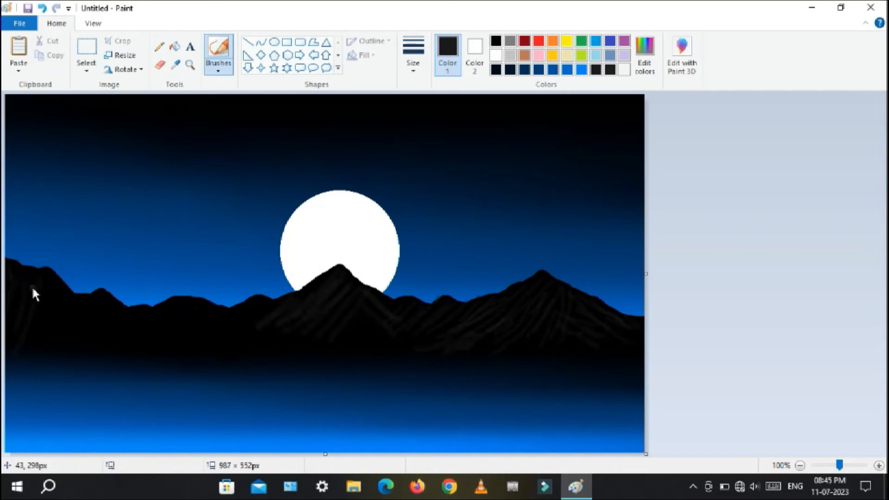
left_click(412, 63)
left_click(419, 169)
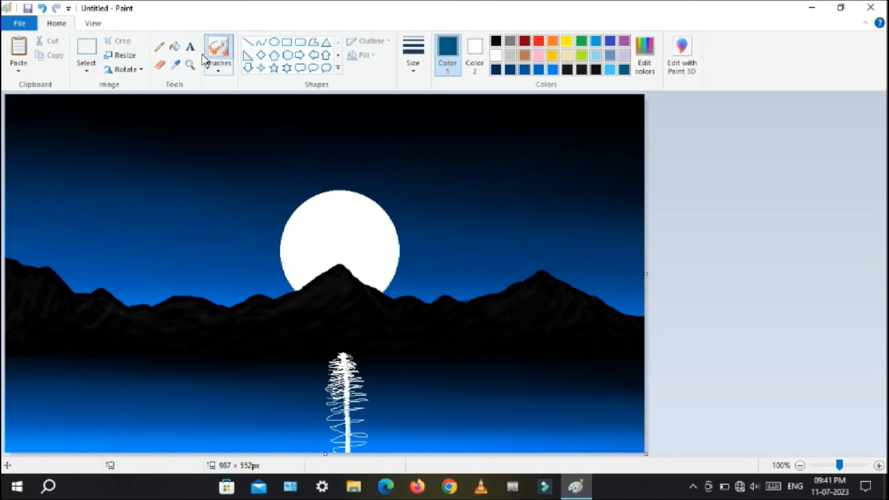
Paint dark teal strokes over the white moon reflection in the water.
mouse_move(345, 385)
left_mouse_down()
mouse_move(349, 367)
mouse_move(337, 390)
mouse_move(327, 386)
mouse_move(337, 384)
mouse_move(329, 369)
mouse_move(342, 370)
mouse_move(329, 409)
mouse_move(359, 393)
mouse_move(349, 410)
mouse_move(360, 394)
mouse_move(357, 416)
mouse_move(327, 415)
mouse_move(368, 411)
mouse_move(344, 404)
mouse_move(346, 430)
mouse_move(357, 427)
mouse_move(331, 452)
mouse_move(340, 381)
mouse_move(347, 447)
left_mouse_up()
left_click(218, 52)
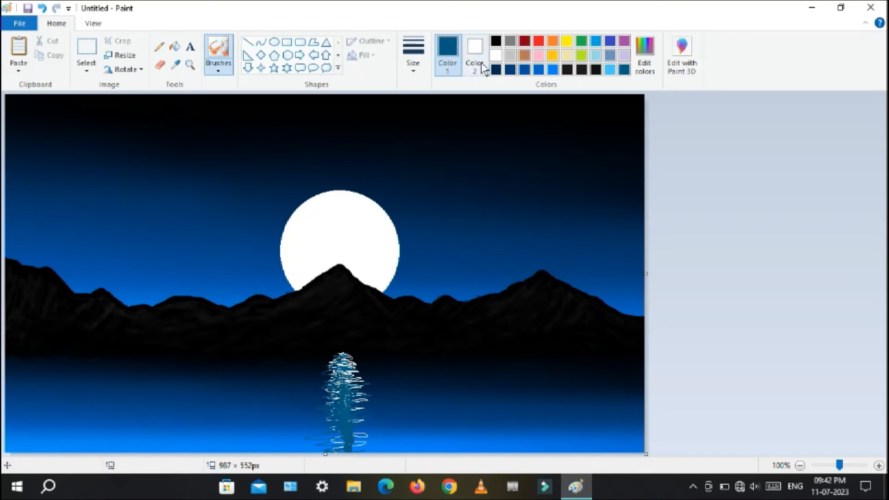
left_click(159, 46)
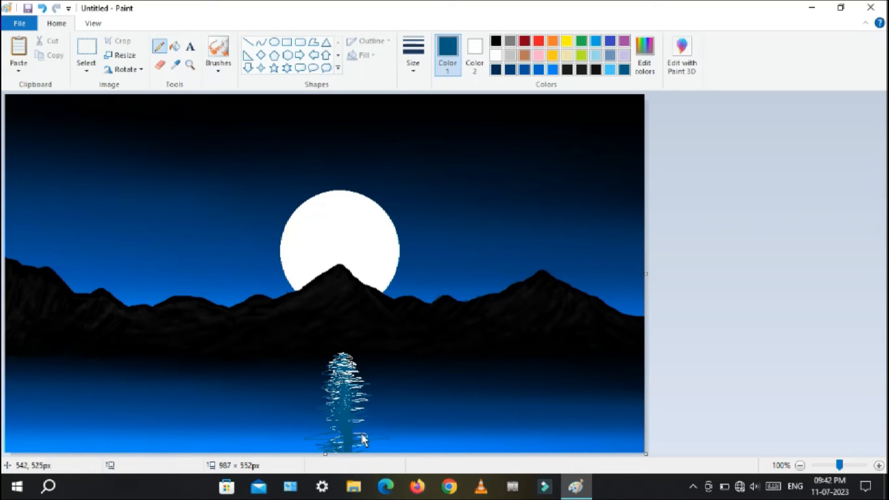
Widen and brighten the moon's reflection with horizontal zigzag pencil lines in white and light grey down to the canvas edge.
left_click(496, 55)
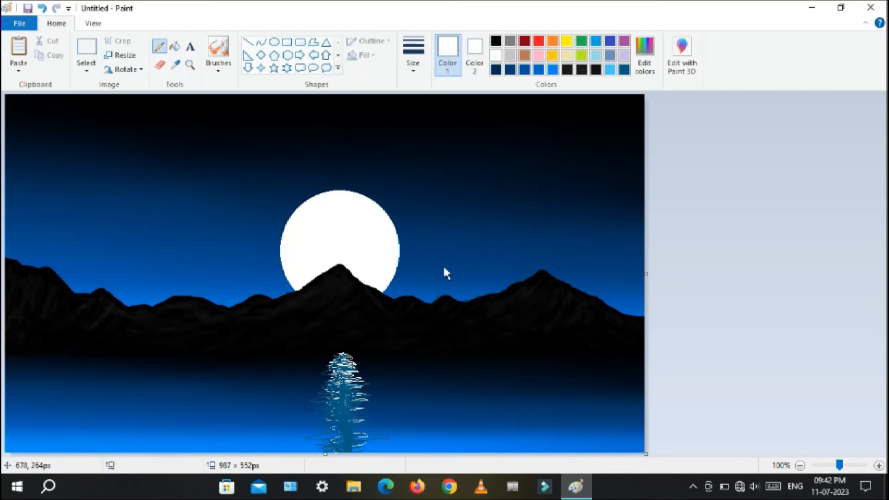
left_click(643, 58)
left_click_drag(584, 153, 586, 169)
left_click_drag(331, 373, 335, 371)
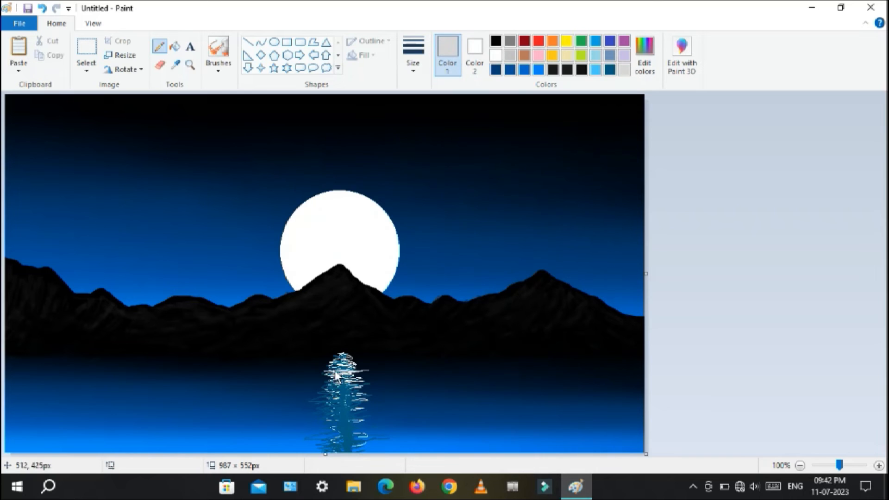
mouse_move(331, 452)
left_mouse_down()
mouse_move(372, 450)
mouse_move(327, 445)
mouse_move(353, 432)
mouse_move(301, 437)
left_mouse_up()
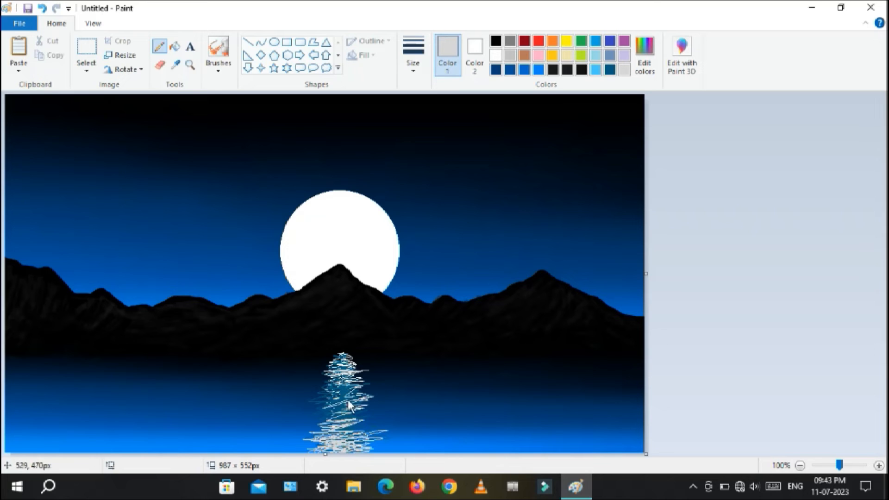
mouse_move(348, 400)
left_mouse_down()
mouse_move(322, 399)
mouse_move(359, 391)
mouse_move(321, 392)
mouse_move(321, 403)
mouse_move(353, 414)
mouse_move(319, 421)
mouse_move(352, 430)
left_mouse_up()
mouse_move(339, 393)
left_mouse_down()
mouse_move(345, 368)
mouse_move(335, 405)
mouse_move(387, 446)
mouse_move(317, 451)
mouse_move(371, 449)
left_mouse_up()
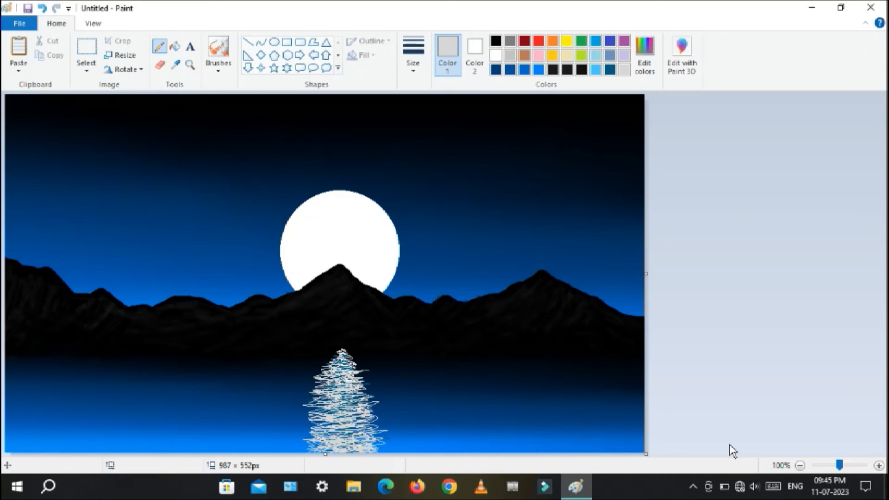
Draw thin black grass blades fanning out from the canvas's lower right corner with the Pencil at its thinnest size.
left_click(221, 66)
left_click(220, 91)
left_click(160, 46)
left_click(496, 41)
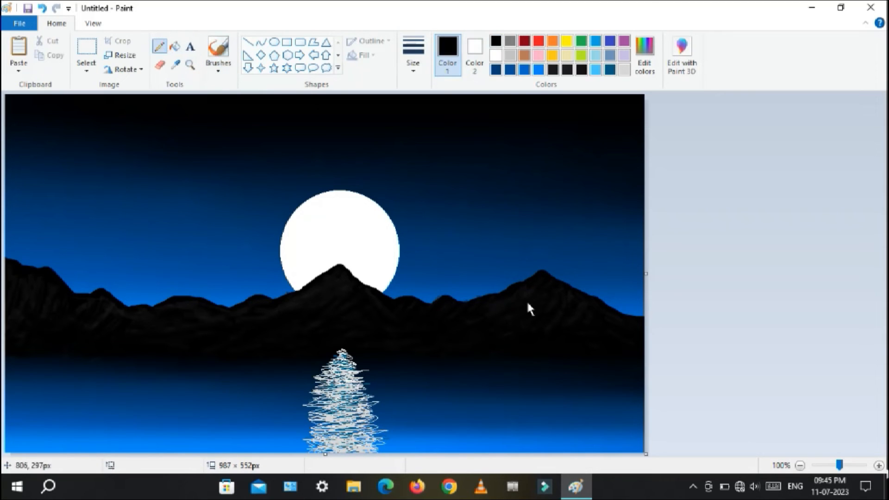
left_click(406, 70)
left_click(439, 91)
mouse_move(553, 435)
left_mouse_down()
mouse_move(584, 457)
mouse_move(591, 453)
left_mouse_up()
left_click_drag(568, 427, 598, 453)
left_click_drag(572, 418, 603, 453)
mouse_move(581, 414)
left_mouse_down()
mouse_move(609, 456)
mouse_move(624, 448)
left_mouse_up()
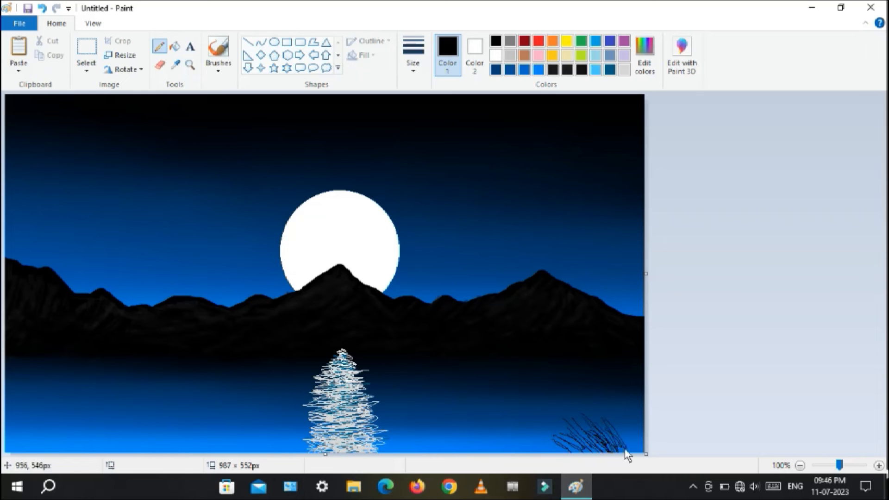
left_click_drag(619, 412, 637, 453)
left_click_drag(643, 419, 641, 452)
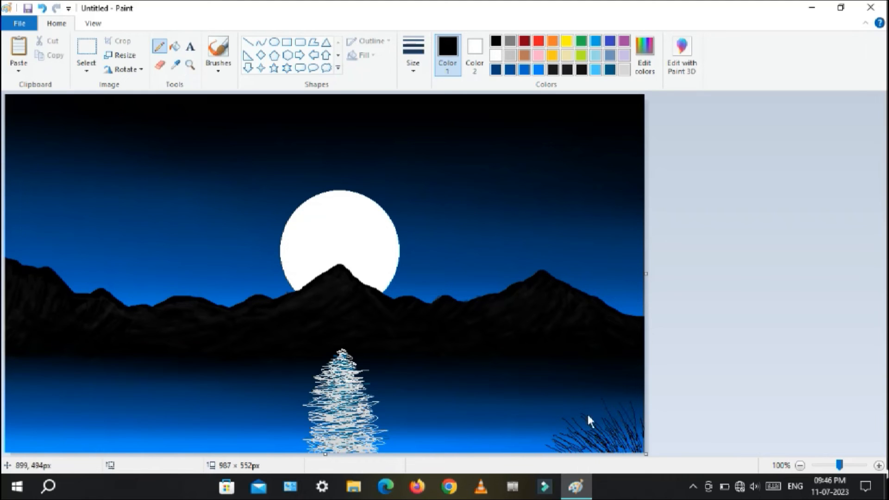
Fill the base of the grass in the canvas's lower right corner with a solid black mound using the brush.
left_click(218, 70)
left_click(215, 91)
left_click(412, 67)
left_click(439, 91)
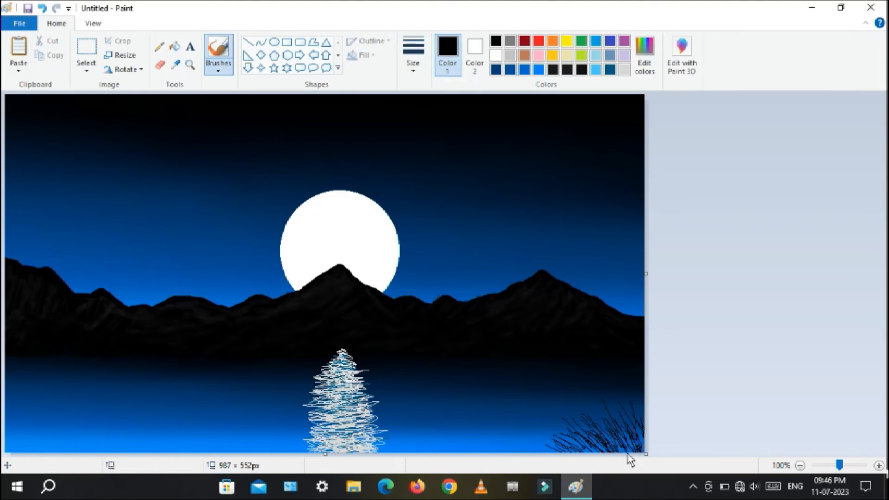
mouse_move(627, 452)
left_mouse_down()
mouse_move(603, 443)
mouse_move(612, 449)
mouse_move(625, 434)
mouse_move(644, 447)
mouse_move(607, 447)
mouse_move(659, 446)
mouse_move(614, 452)
mouse_move(599, 441)
mouse_move(613, 430)
mouse_move(669, 450)
mouse_move(662, 462)
mouse_move(613, 450)
left_mouse_up()
Thicken the grass around the black mound with dense, short black Pencil strokes at the thickest size.
left_click(159, 46)
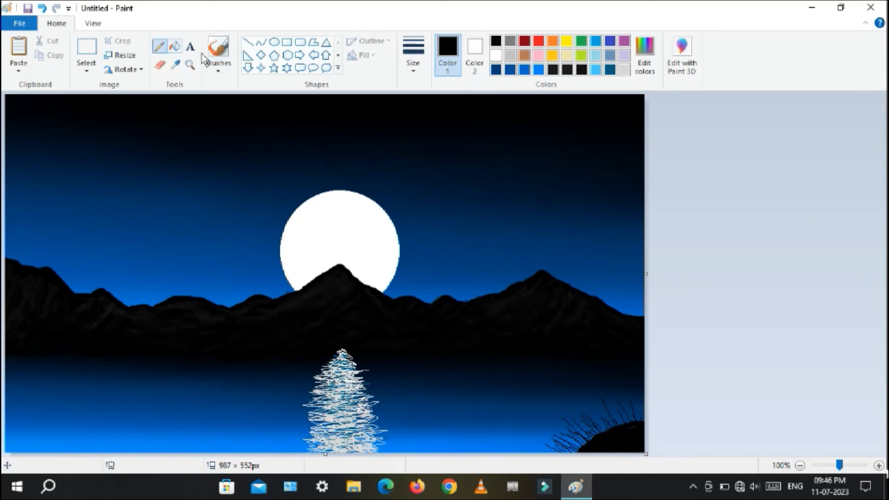
left_click(412, 68)
left_click(428, 179)
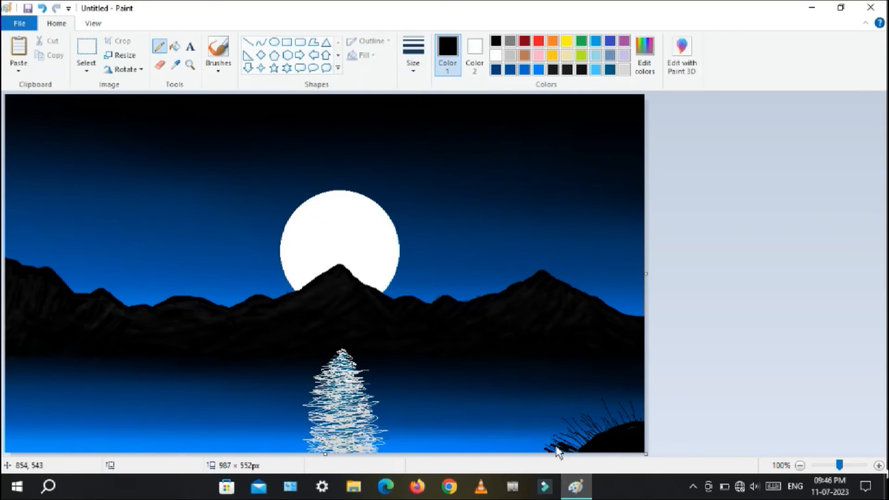
mouse_move(556, 449)
left_mouse_down()
mouse_move(589, 450)
mouse_move(593, 435)
mouse_move(585, 438)
mouse_move(607, 421)
mouse_move(635, 442)
mouse_move(589, 428)
mouse_move(604, 431)
mouse_move(610, 453)
mouse_move(590, 430)
mouse_move(561, 442)
mouse_move(584, 451)
mouse_move(592, 430)
mouse_move(638, 443)
mouse_move(625, 394)
mouse_move(626, 411)
mouse_move(578, 418)
left_mouse_up()
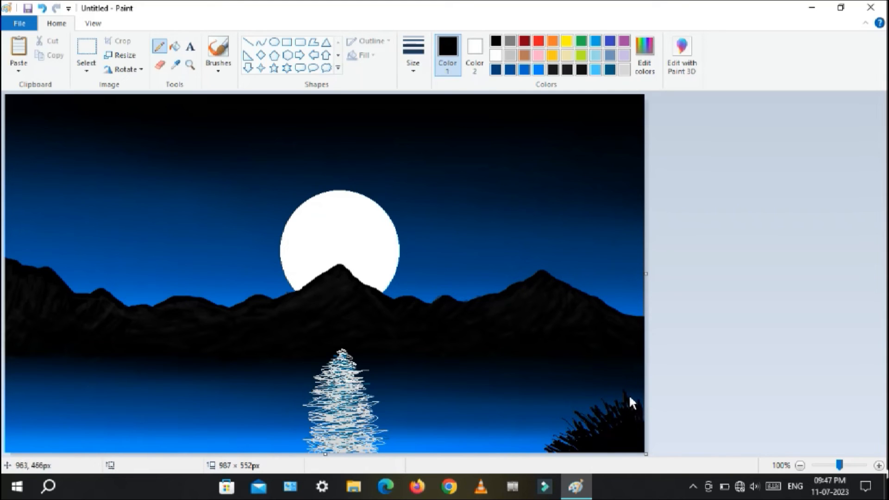
mouse_move(568, 422)
left_mouse_down()
mouse_move(582, 444)
mouse_move(537, 453)
mouse_move(607, 415)
mouse_move(602, 420)
mouse_move(620, 449)
mouse_move(605, 432)
mouse_move(606, 408)
left_mouse_up()
left_click_drag(603, 441, 563, 438)
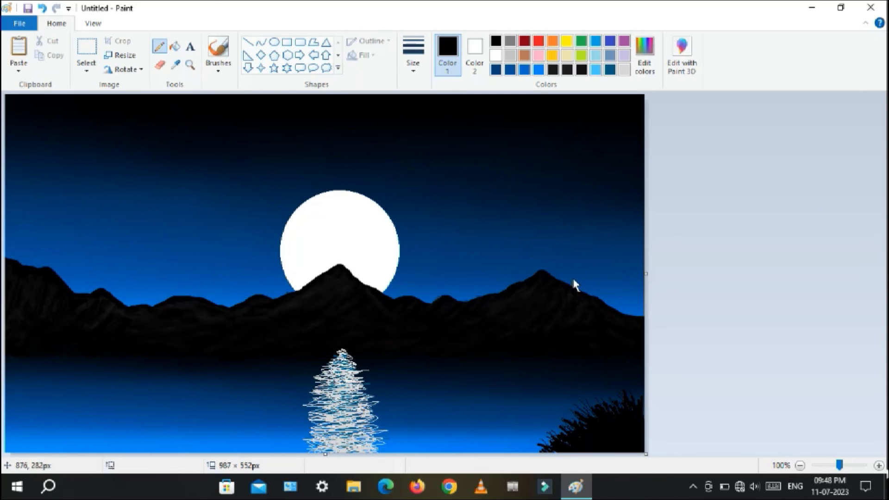
Dot small white stars across the night sky with the Pencil.
left_click(496, 56)
left_click(33, 144)
left_click(49, 201)
left_click(63, 144)
left_click(78, 181)
left_click(117, 222)
left_click(143, 166)
left_click(184, 212)
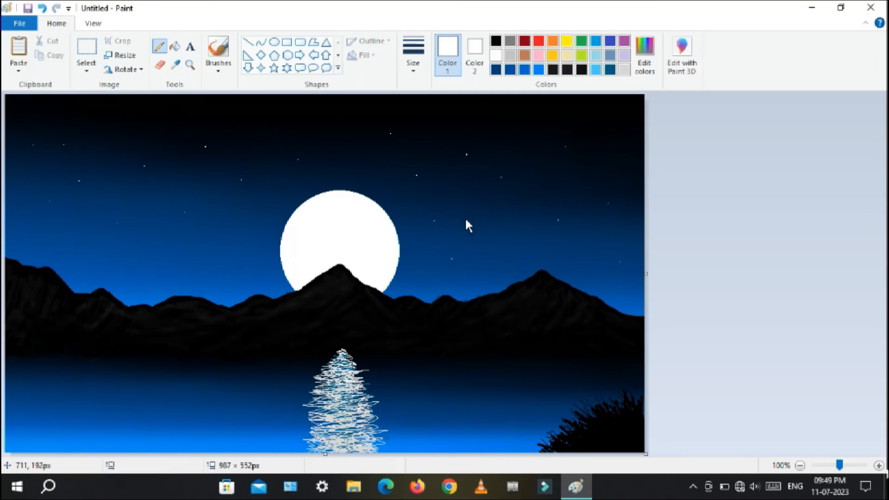
Scatter small white star dots across the night sky between the moon and the canvas's right edge with the Pencil.
left_click(483, 197)
left_click(517, 135)
left_click(501, 153)
left_click(538, 163)
left_click(532, 193)
left_click(498, 220)
left_click(482, 277)
left_click(533, 244)
left_click(573, 183)
left_click(585, 123)
left_click(618, 130)
left_click(602, 155)
left_click(431, 147)
left_click(449, 110)
left_click(471, 108)
Scatter small white star dots across the night sky between the moon and the canvas's left edge.
left_click(240, 244)
left_click(216, 221)
left_click(212, 190)
left_click(228, 203)
left_click(252, 200)
left_click(279, 189)
left_click(258, 142)
left_click(271, 123)
left_click(148, 257)
left_click(144, 217)
left_click(148, 117)
left_click(135, 151)
left_click(132, 199)
left_click(99, 119)
left_click(42, 110)
left_click(47, 175)
left_click(16, 134)
left_click(82, 112)
left_click(25, 115)
left_click(11, 105)
left_click(10, 167)
left_click(90, 226)
left_click(79, 252)
left_click(42, 218)
Dot small white star reflections over the water on the left side of the moon's shimmering reflection.
left_click(83, 431)
left_click(38, 435)
left_click(25, 406)
left_click(14, 388)
left_click(75, 376)
left_click(106, 374)
left_click(169, 395)
left_click(170, 425)
left_click(213, 383)
left_click(243, 385)
left_click(274, 385)
left_click(259, 407)
left_click(225, 402)
left_click(201, 418)
left_click(231, 420)
left_click(287, 426)
left_click(66, 444)
left_click(43, 435)
left_click(9, 376)
left_click(11, 366)
left_click(26, 366)
left_click(43, 365)
left_click(105, 399)
left_click(142, 420)
left_click(123, 419)
left_click(130, 390)
left_click(237, 395)
left_click(242, 438)
left_click(258, 426)
left_click(278, 401)
Dot small white star reflections over the water between the moon's reflection and the black bush.
left_click(383, 376)
left_click(424, 413)
left_click(407, 418)
left_click(393, 426)
left_click(394, 393)
left_click(403, 391)
left_click(418, 382)
left_click(423, 397)
left_click(451, 388)
left_click(545, 370)
Sprinkle small white dots over the black bush in the canvas's lower right corner.
left_click(607, 436)
left_click(626, 427)
left_click(607, 414)
left_click(593, 445)
left_click(614, 432)
left_click(634, 439)
left_click(585, 438)
Add more white dots to the water beside the bush and along the mountains' base on both sides of the moon's reflection.
left_click(526, 443)
left_click(531, 422)
left_click(513, 401)
left_click(510, 364)
left_click(481, 371)
left_click(440, 397)
left_click(424, 365)
left_click(289, 373)
left_click(269, 360)
left_click(244, 376)
left_click(143, 370)
left_click(114, 373)
key("ctrl+z")
key("ctrl+z")
key("ctrl+z")
Fill the remaining gaps in the water left of the moon's reflection with a few more small white dots.
left_click(177, 412)
left_click(70, 422)
left_click(47, 427)
left_click(40, 404)
left_click(82, 364)
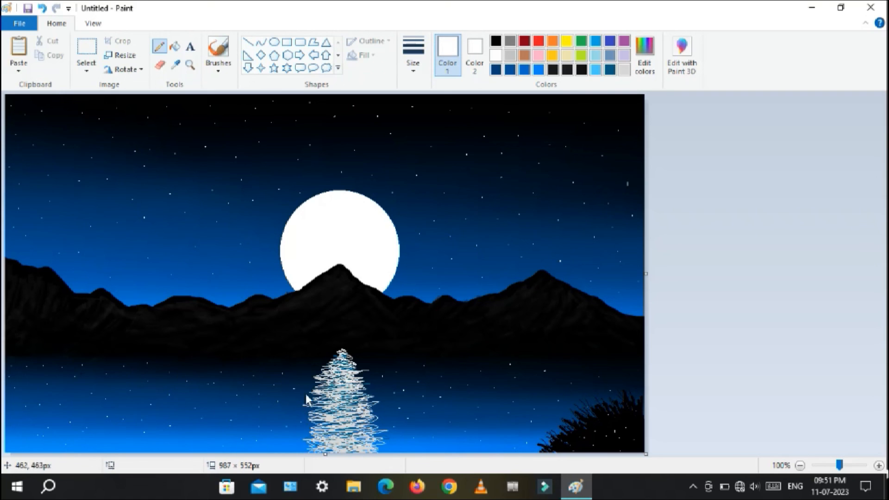